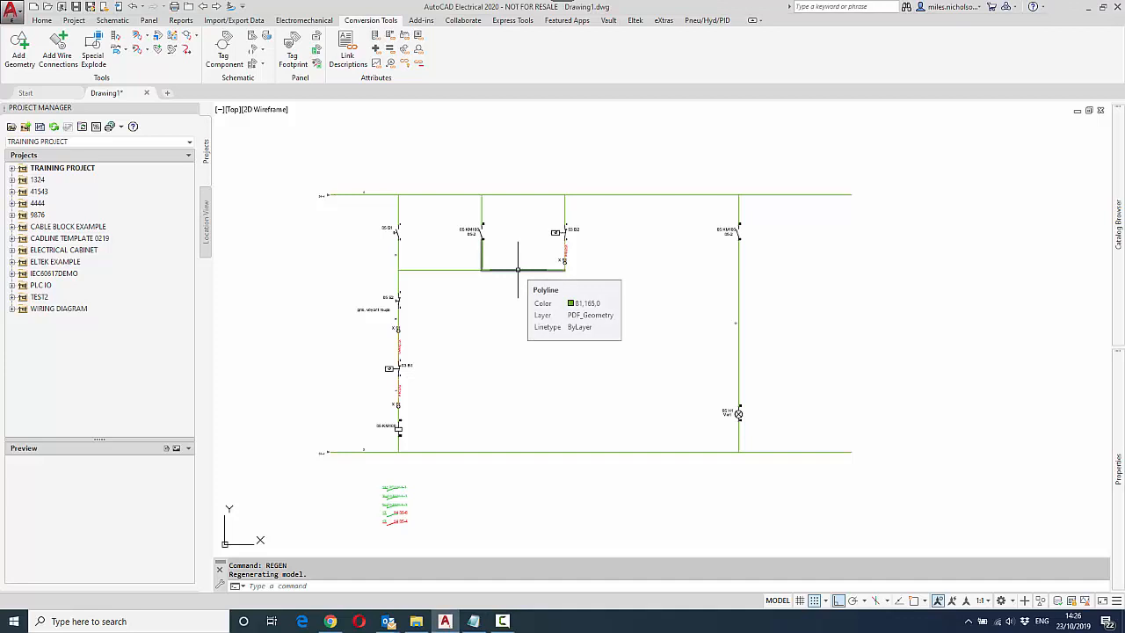
Step: Examine the object types of the wire polyline below the 05 KM100 contact and the contact's text label
click(517, 270)
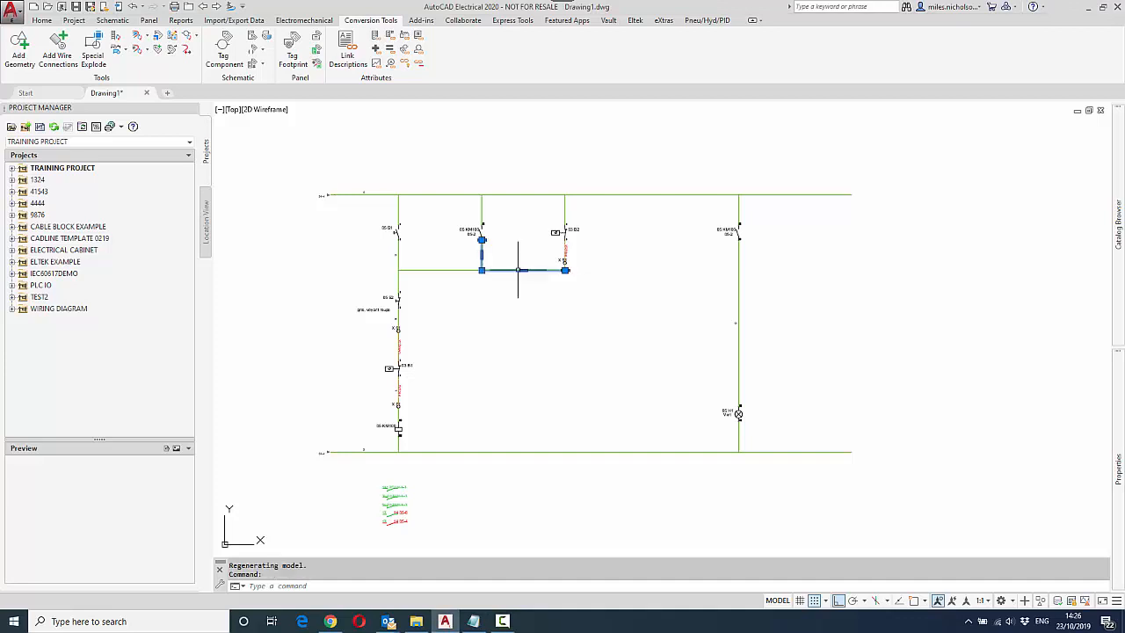
key(Escape)
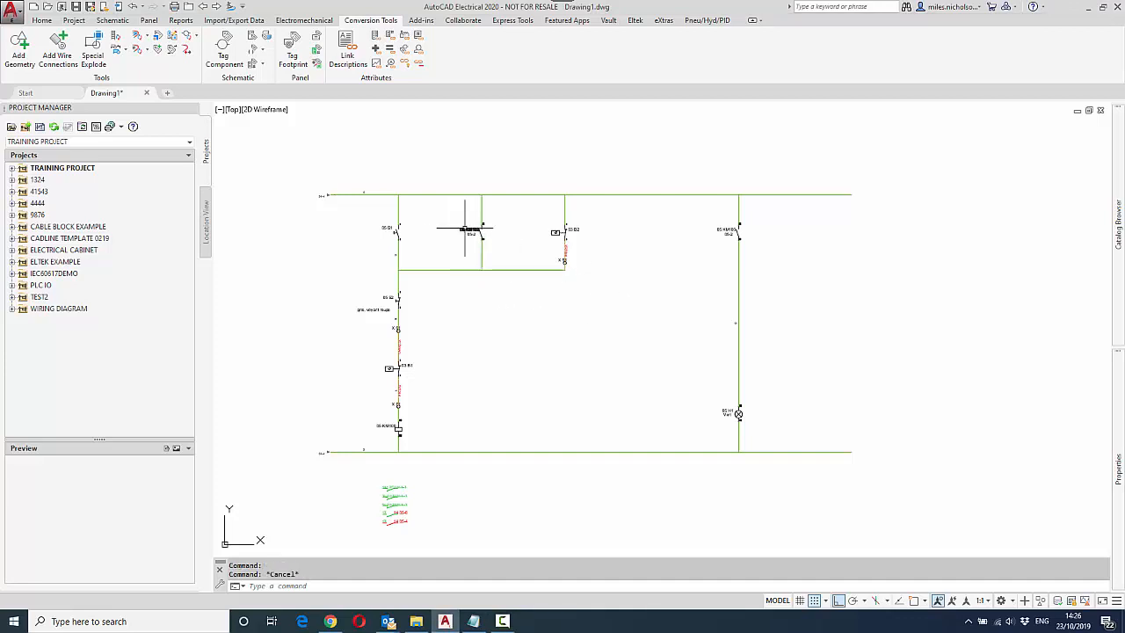
click(464, 229)
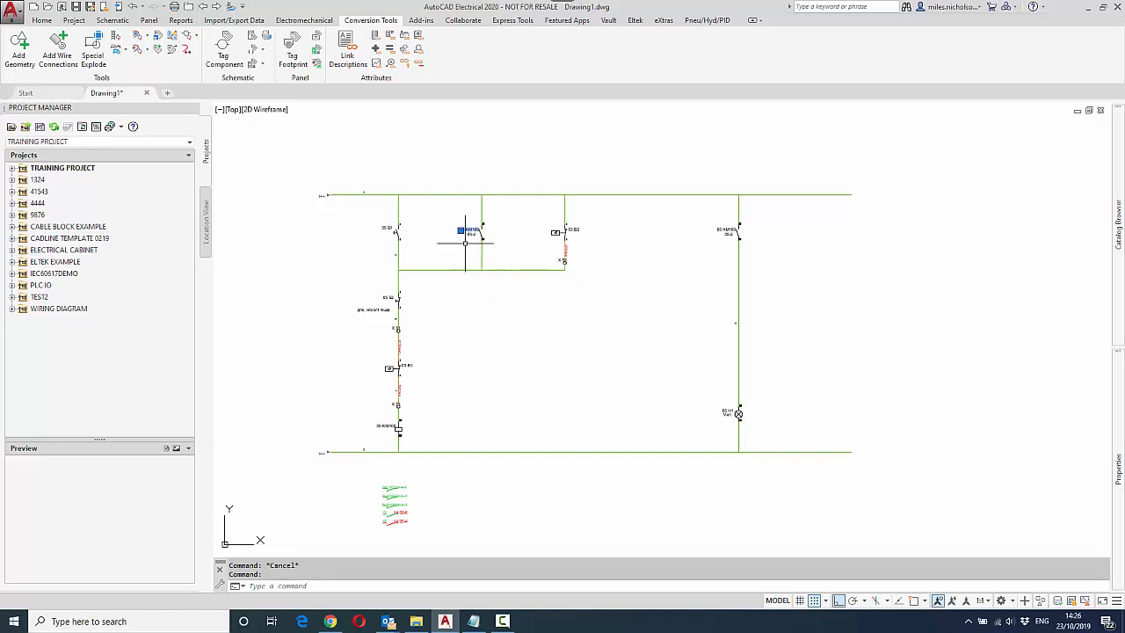
scroll(471, 230, up, 3)
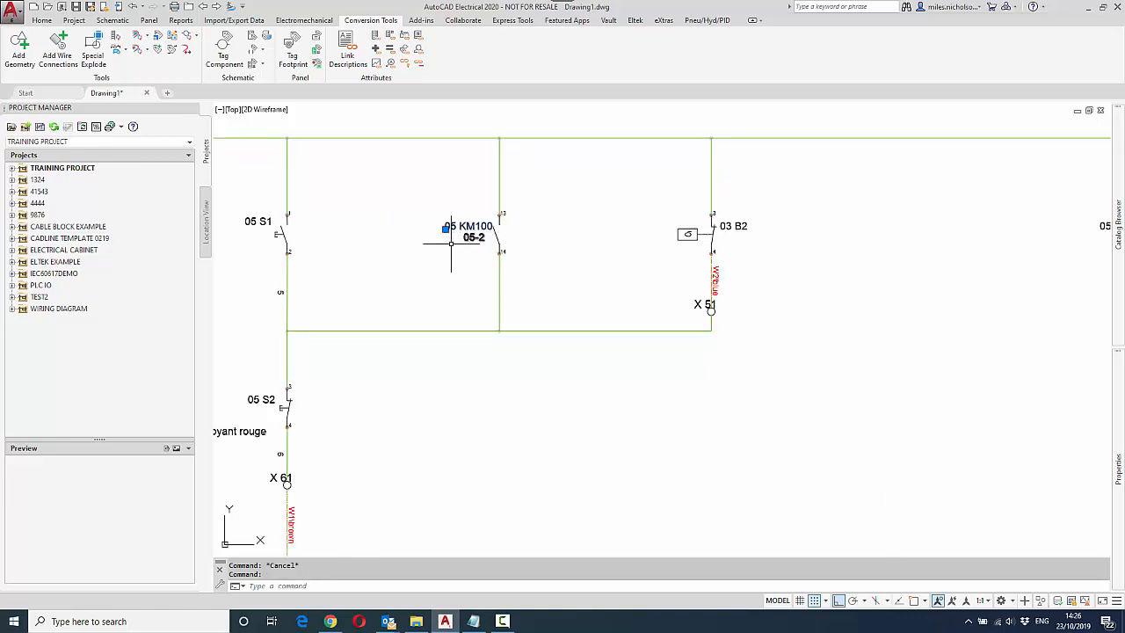
scroll(461, 275, down, 2)
key(Escape)
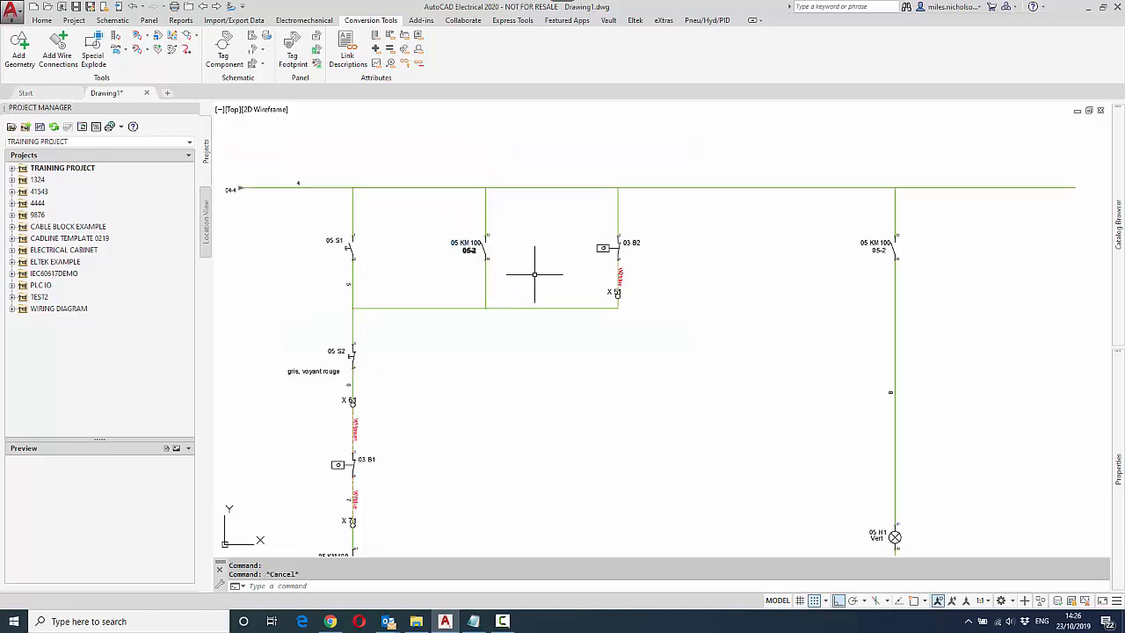
scroll(534, 274, down, 2)
middle_drag(535, 277, 520, 249)
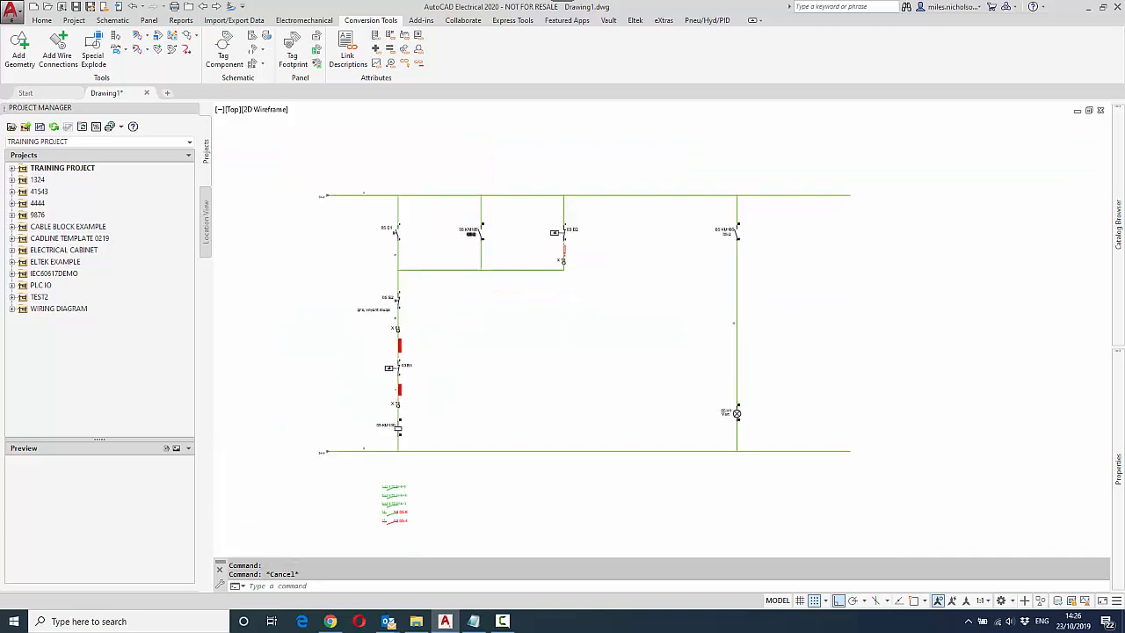
scroll(522, 243, up, 2)
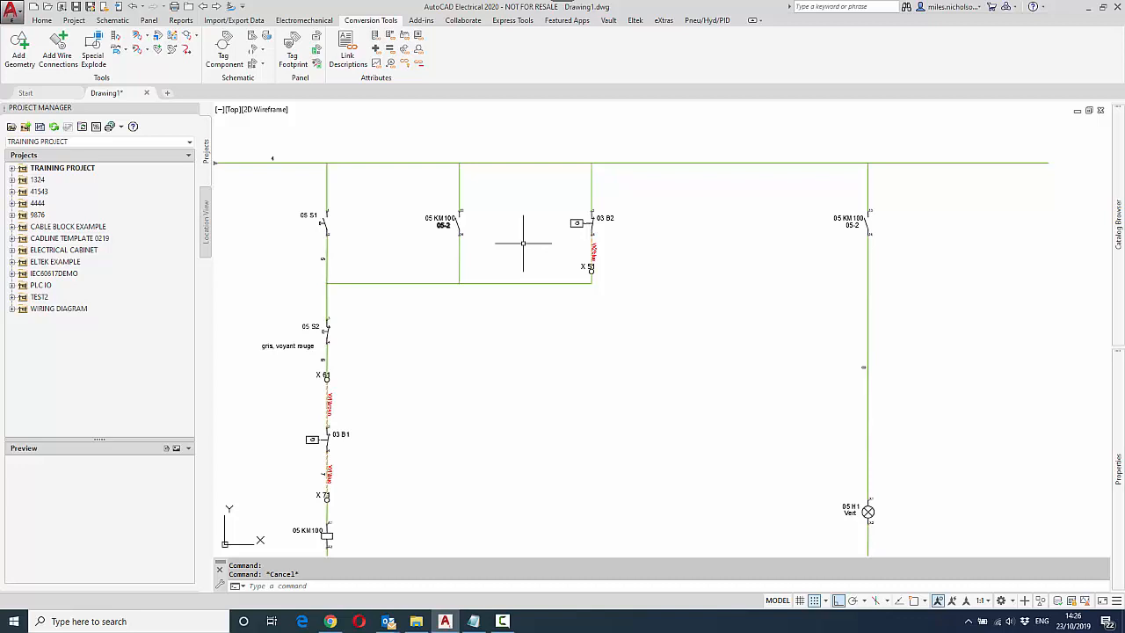
Step: Quick-select every MText object in the entire drawing and explode them into single-line text
mouse_move(1118, 466)
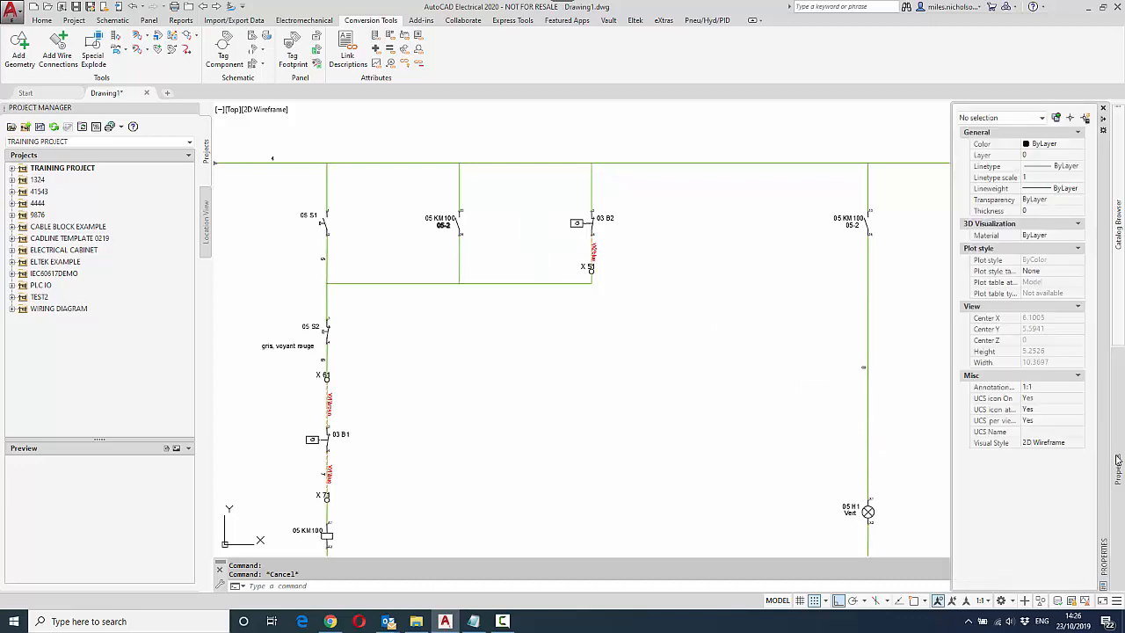
click(1084, 119)
click(630, 212)
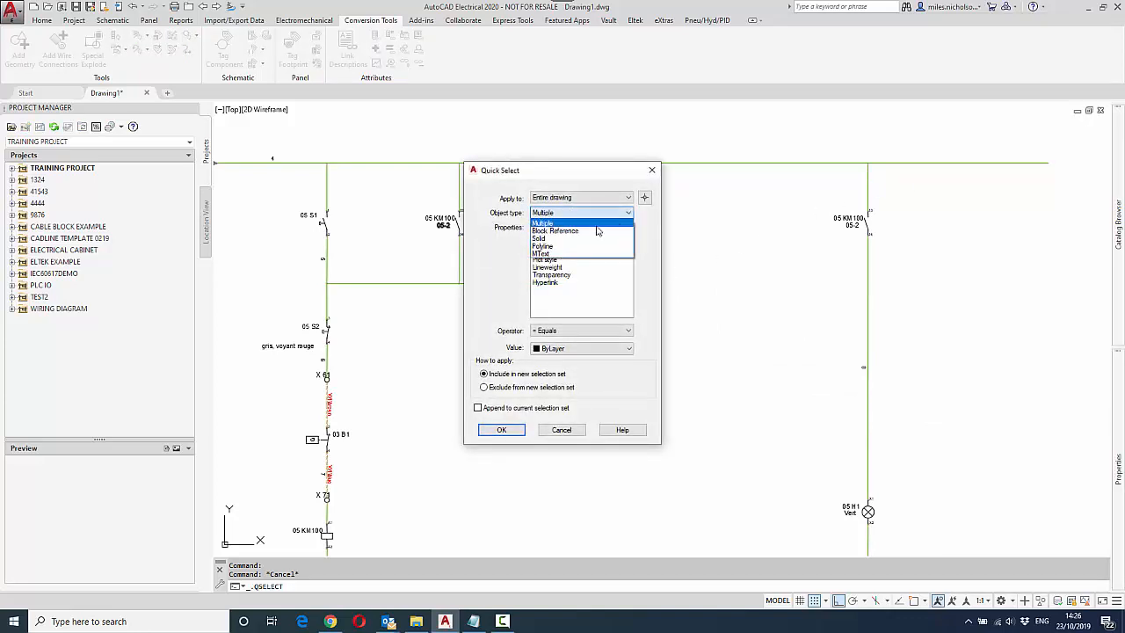
click(557, 239)
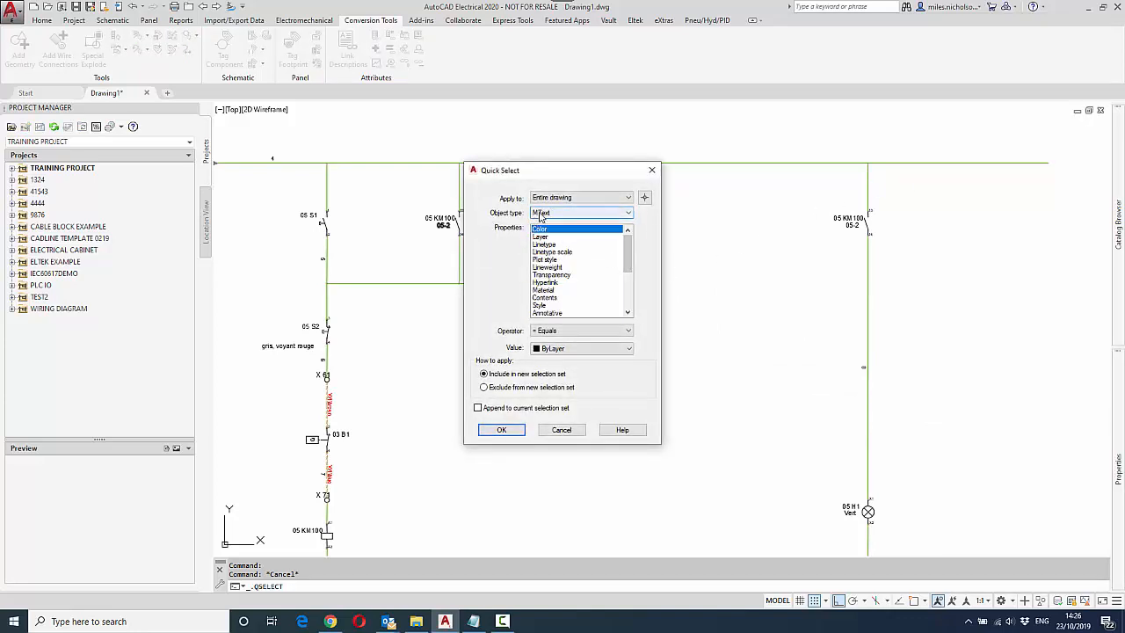
click(502, 428)
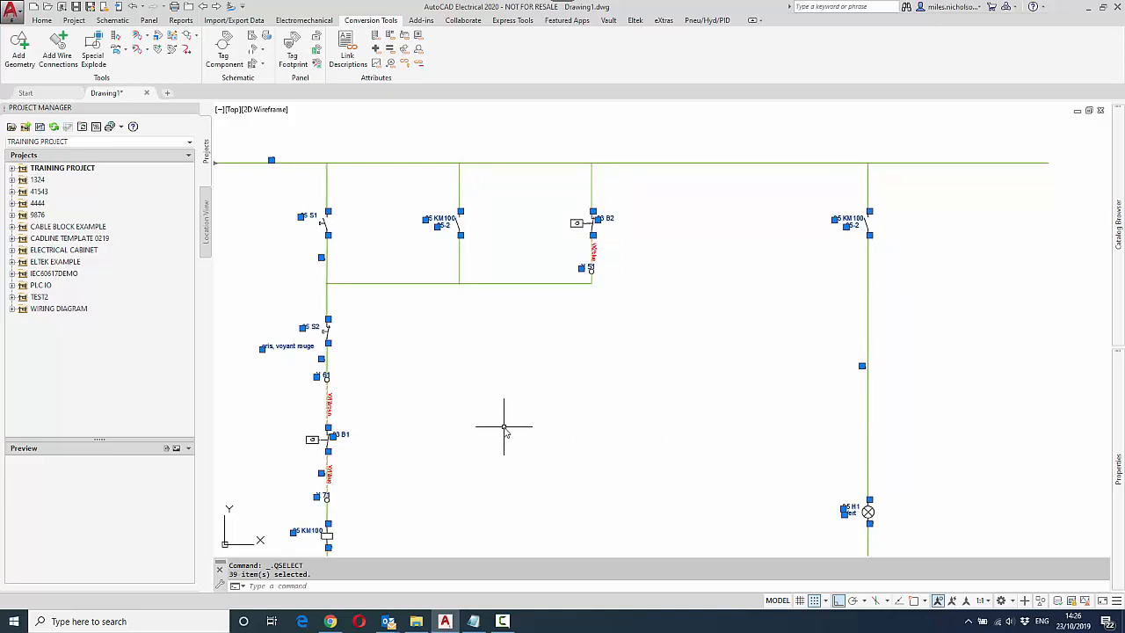
text(exp)
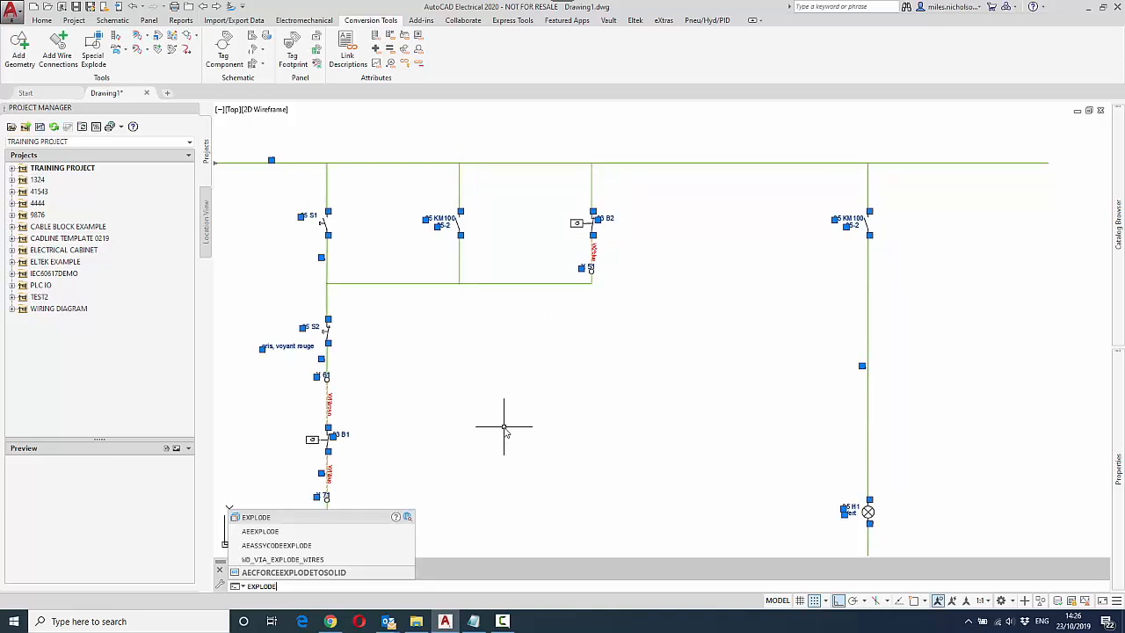
key(Return)
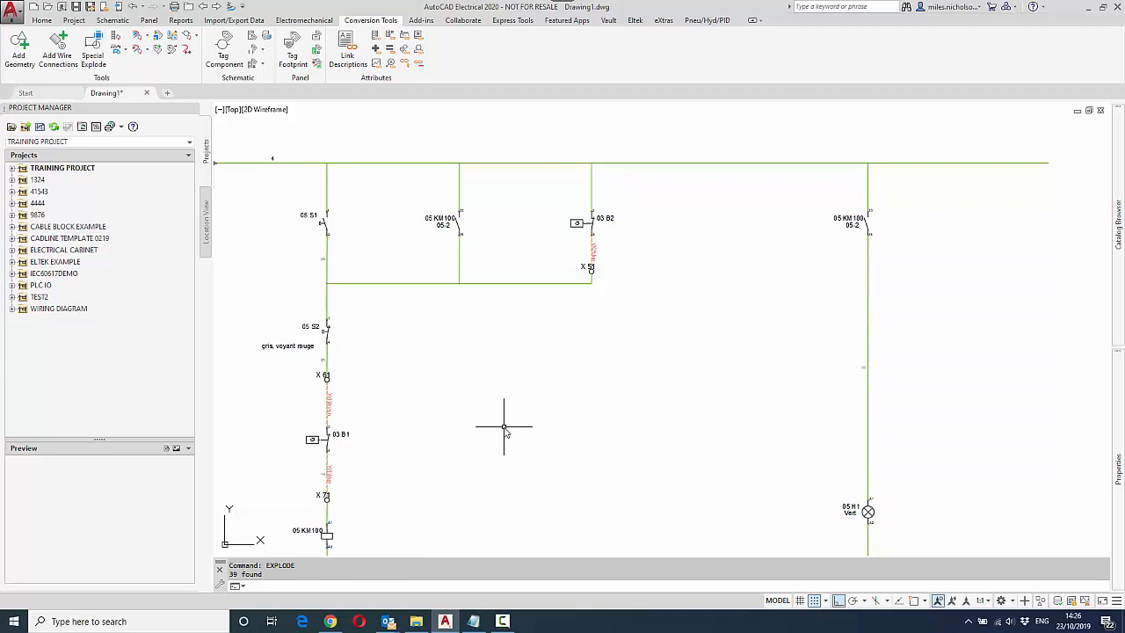
Step: Check the object type of the 05 S1 label and open its text for editing, leaving it as is
click(317, 216)
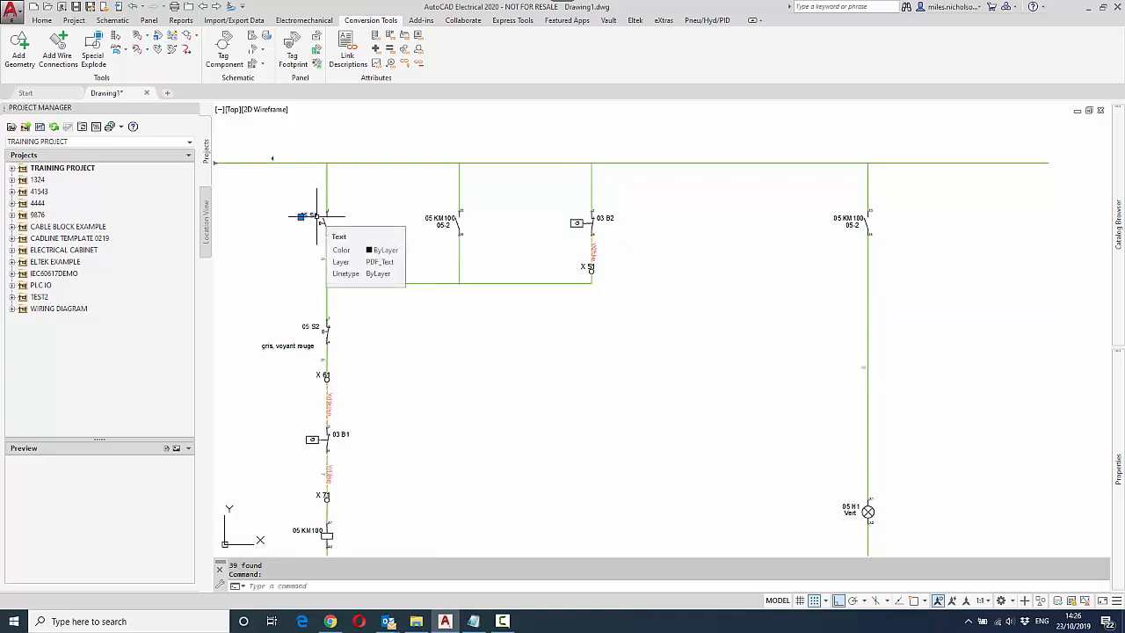
key(Escape)
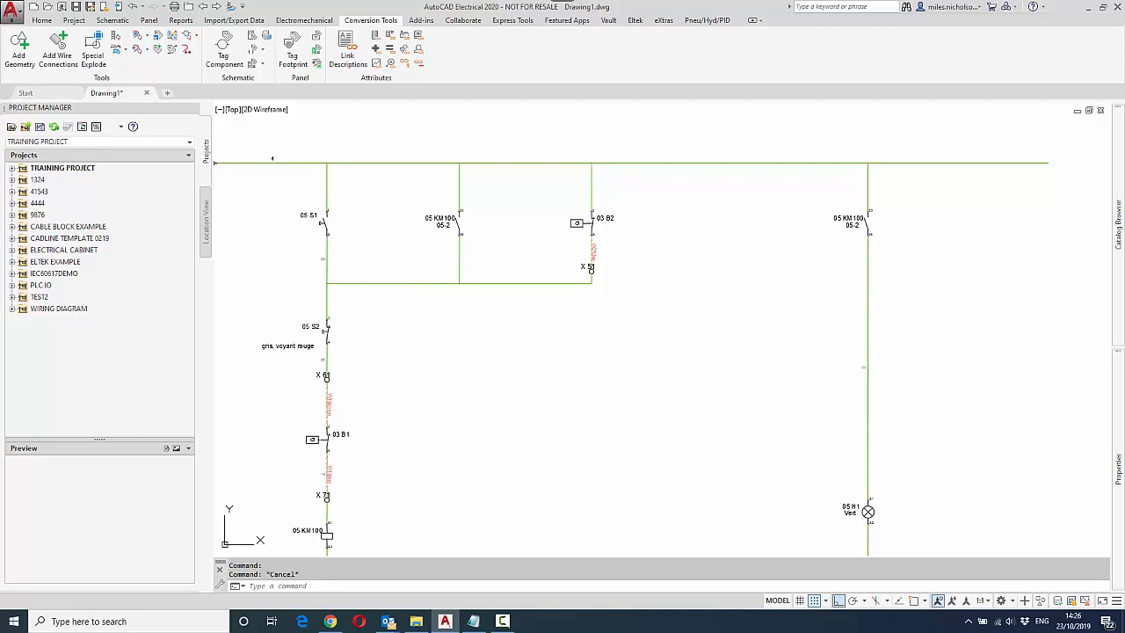
double_click(312, 216)
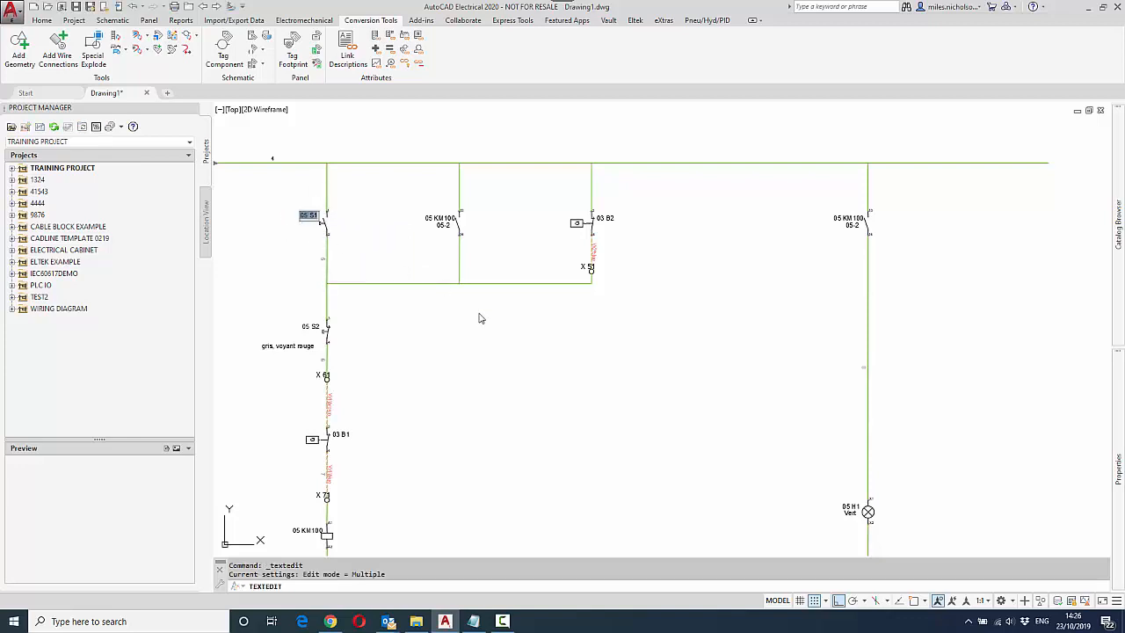
click(565, 342)
key(Escape)
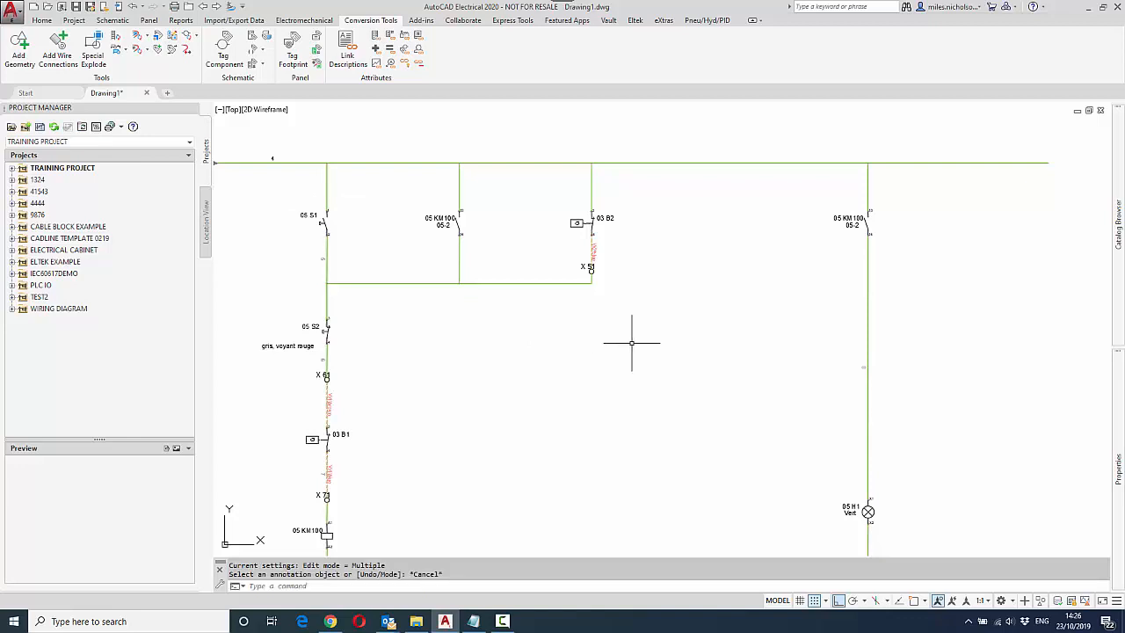
Step: Quick-select the polylines in the entire drawing with colour ByLayer and explode them
mouse_move(1120, 444)
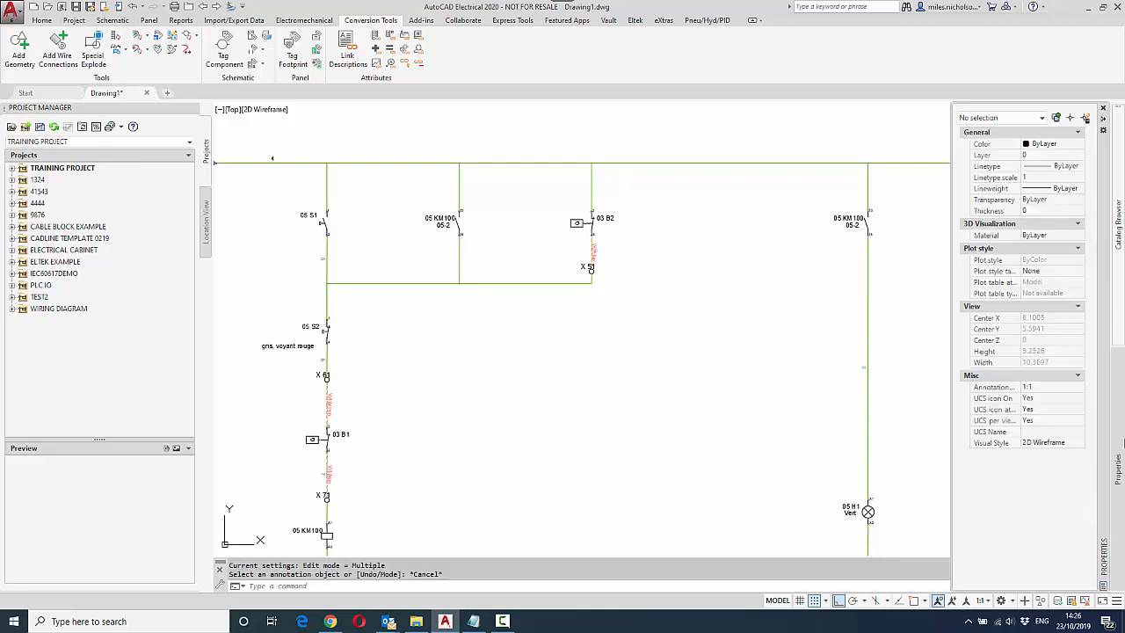
click(1084, 116)
click(606, 213)
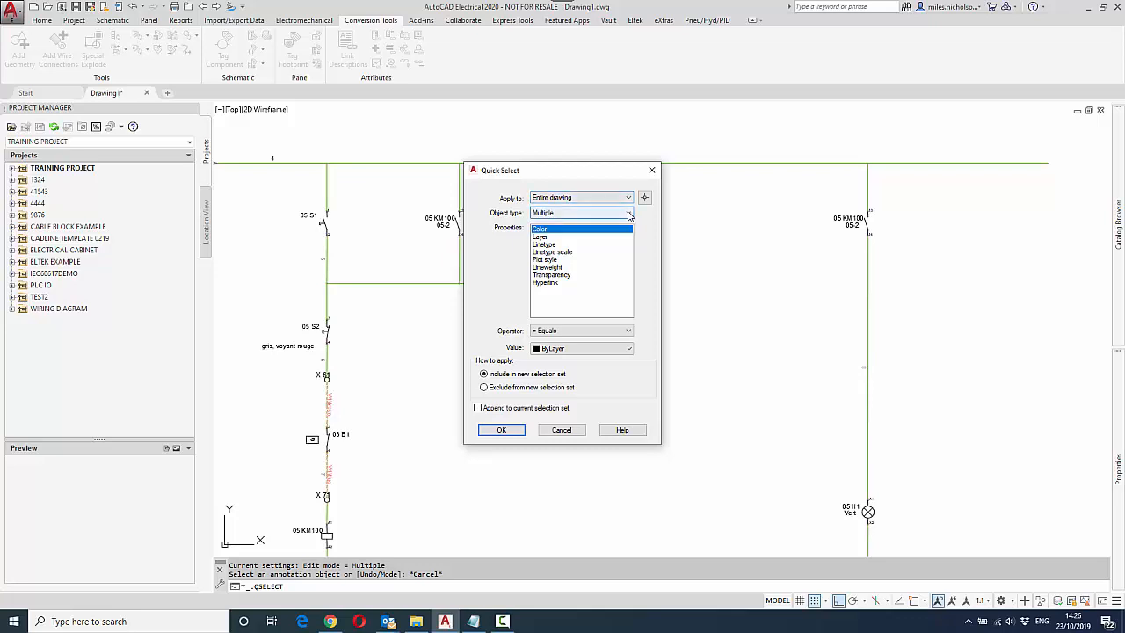
click(587, 246)
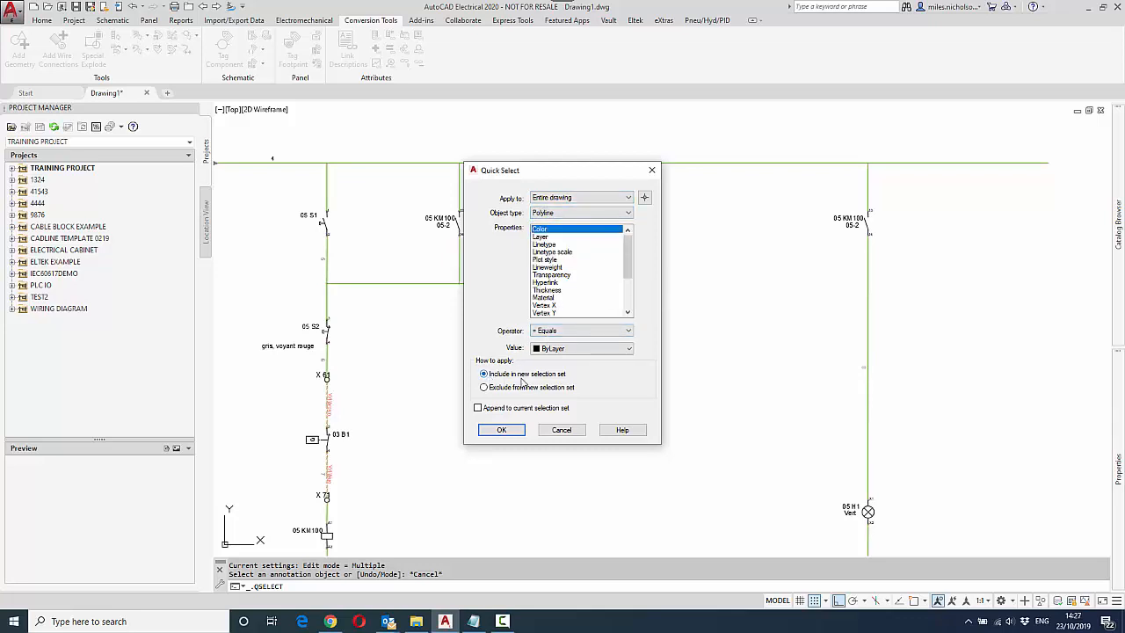
click(501, 430)
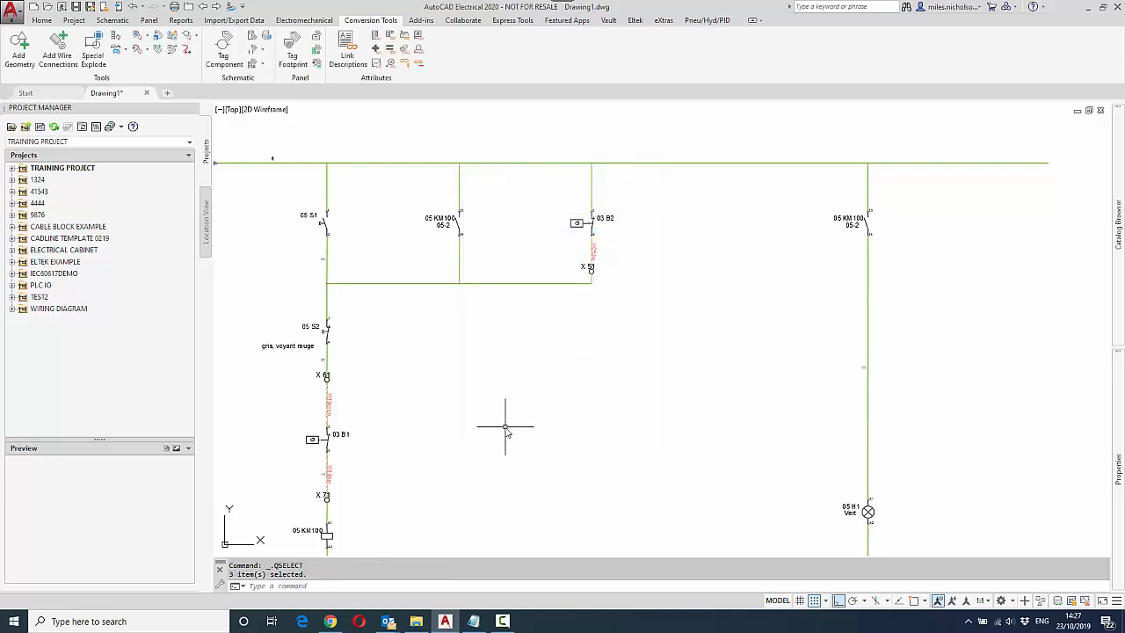
text(explode)
key(Return)
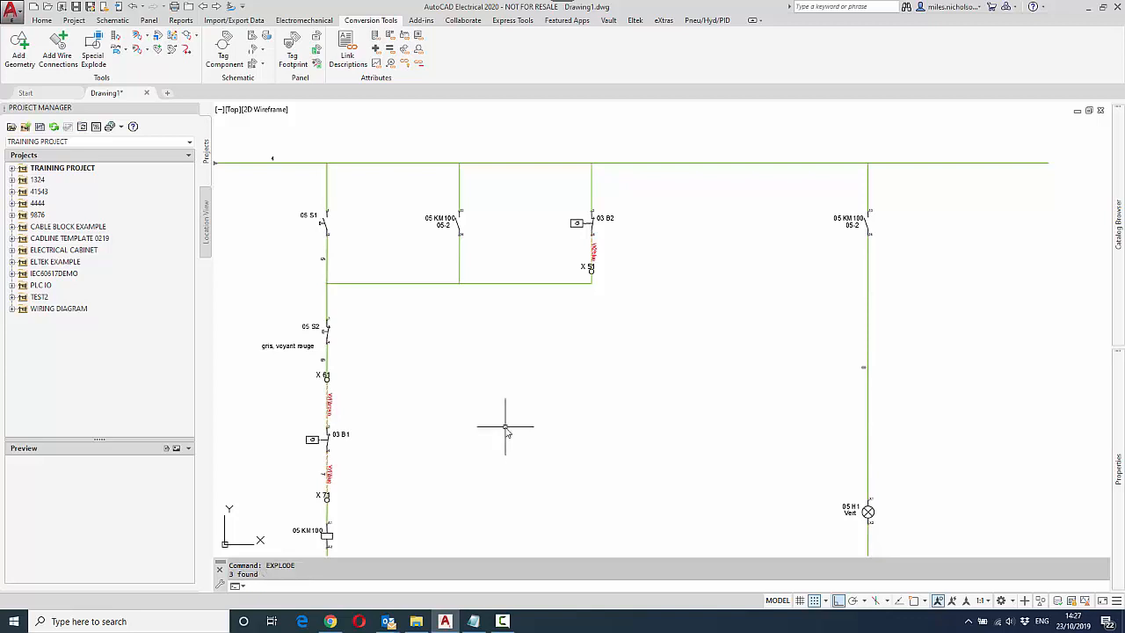
Step: Select the green wire polylines of the upper rail, the contact branches and the H1 lamp rung, and explode them into lines
click(599, 283)
click(411, 299)
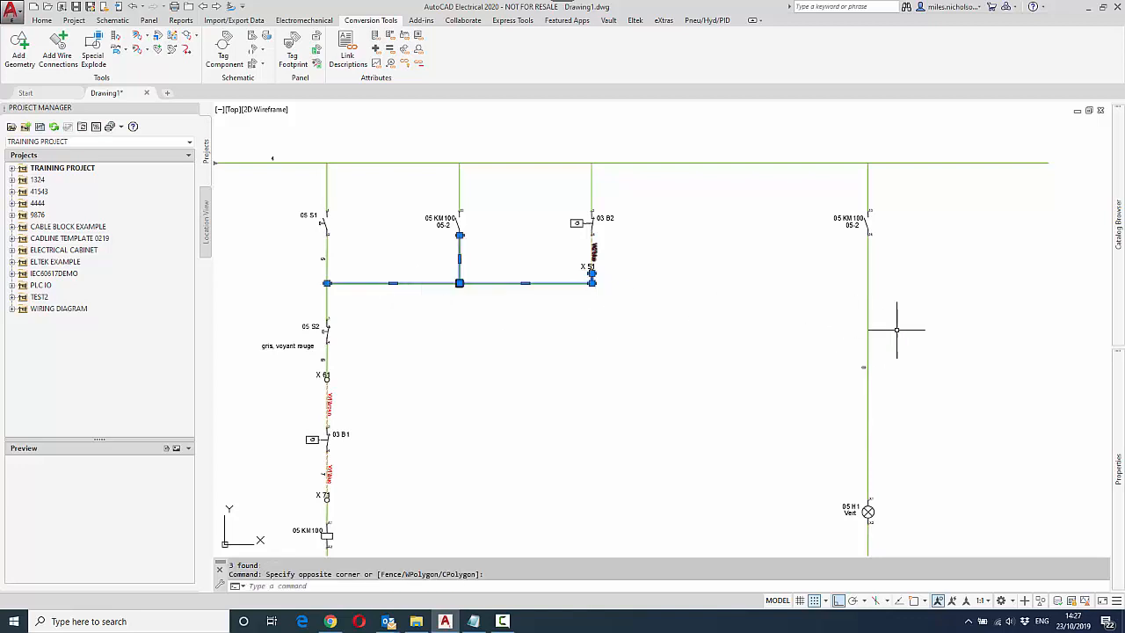
click(905, 309)
click(830, 323)
click(898, 148)
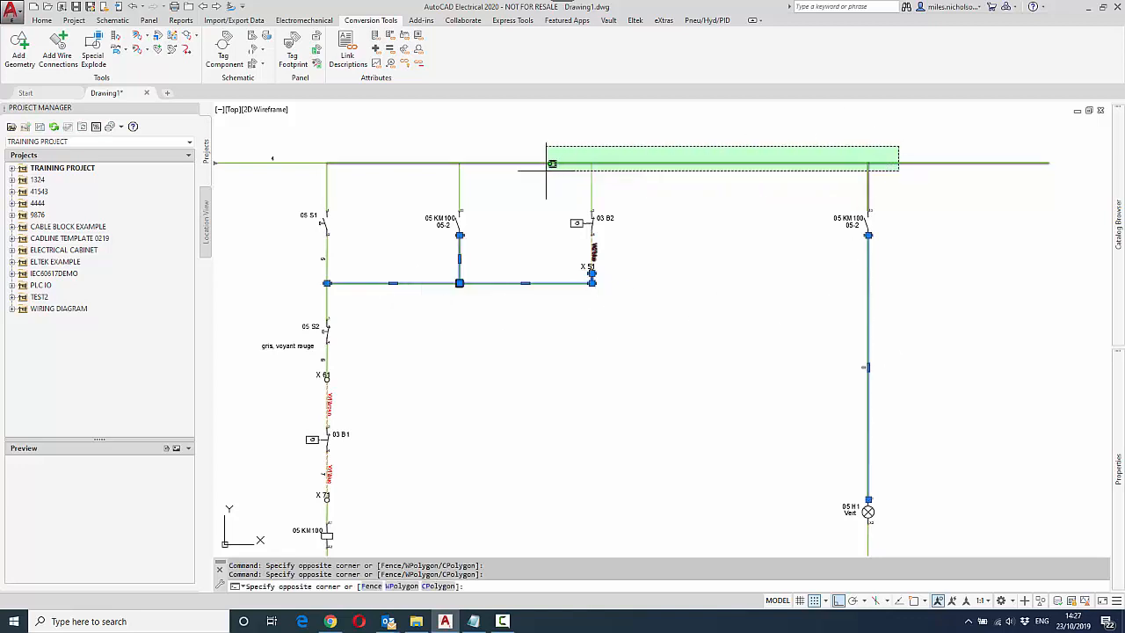
click(330, 175)
click(337, 251)
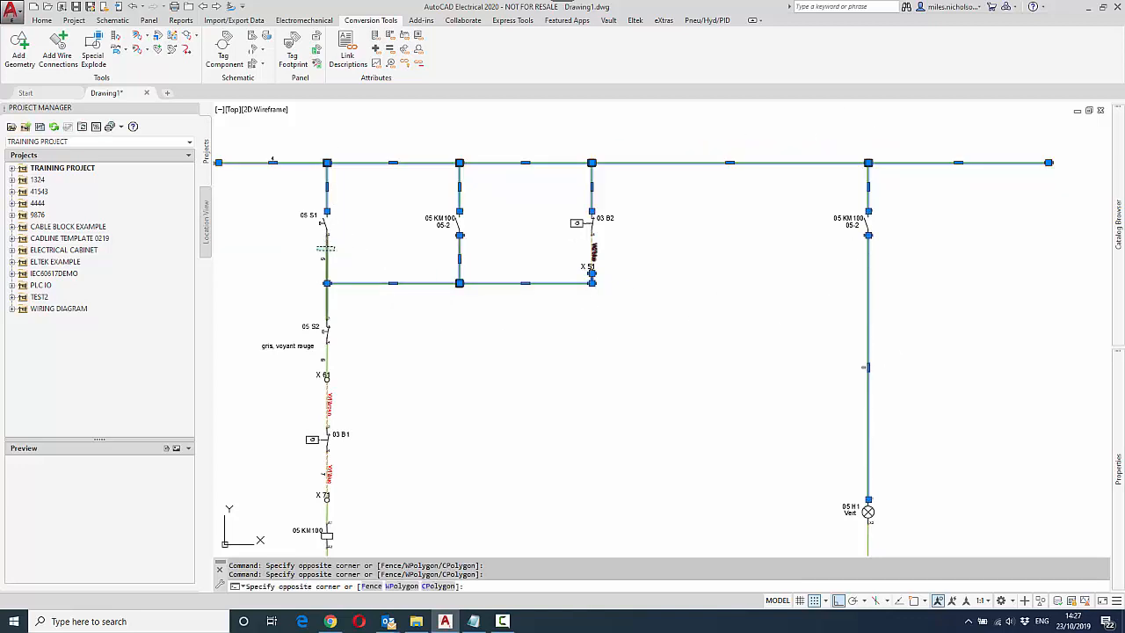
click(323, 295)
click(328, 356)
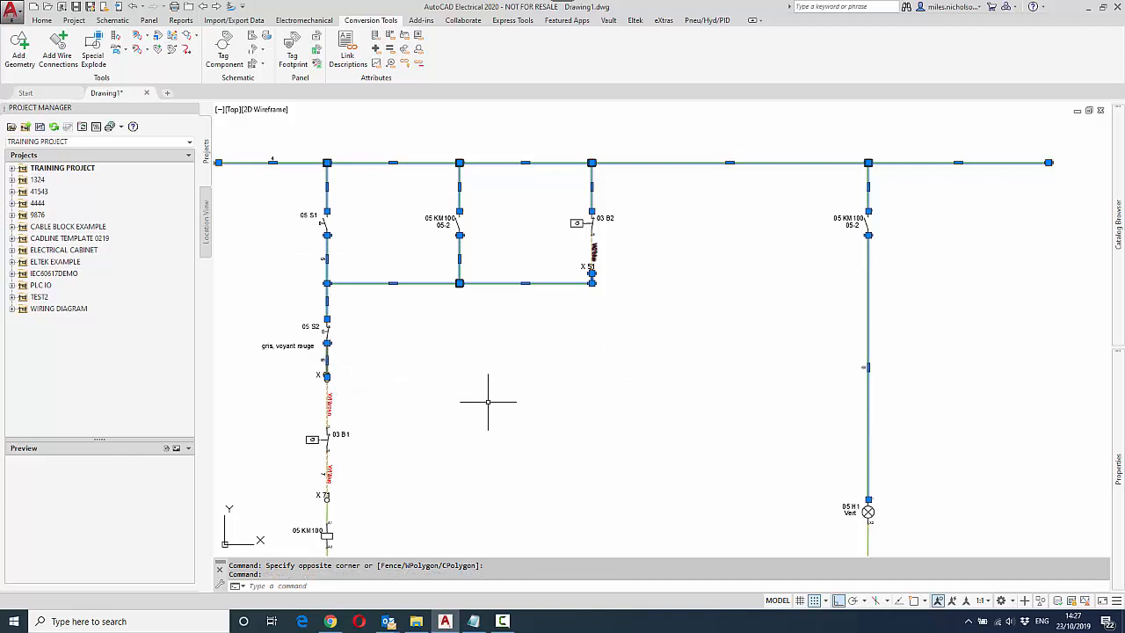
text(expl)
key(Return)
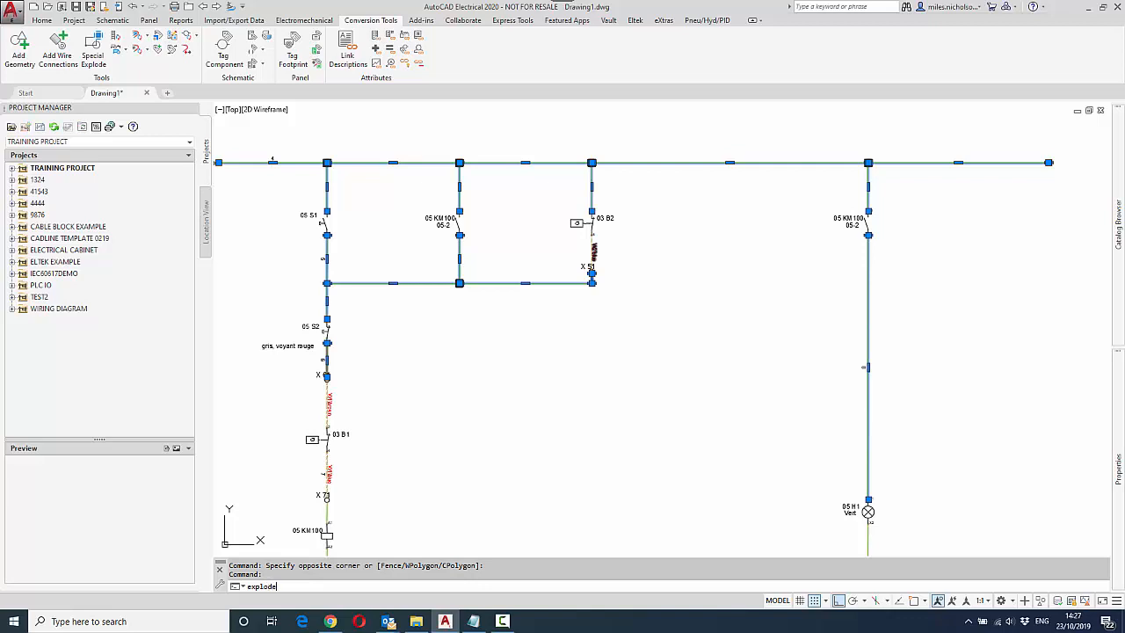
click(525, 283)
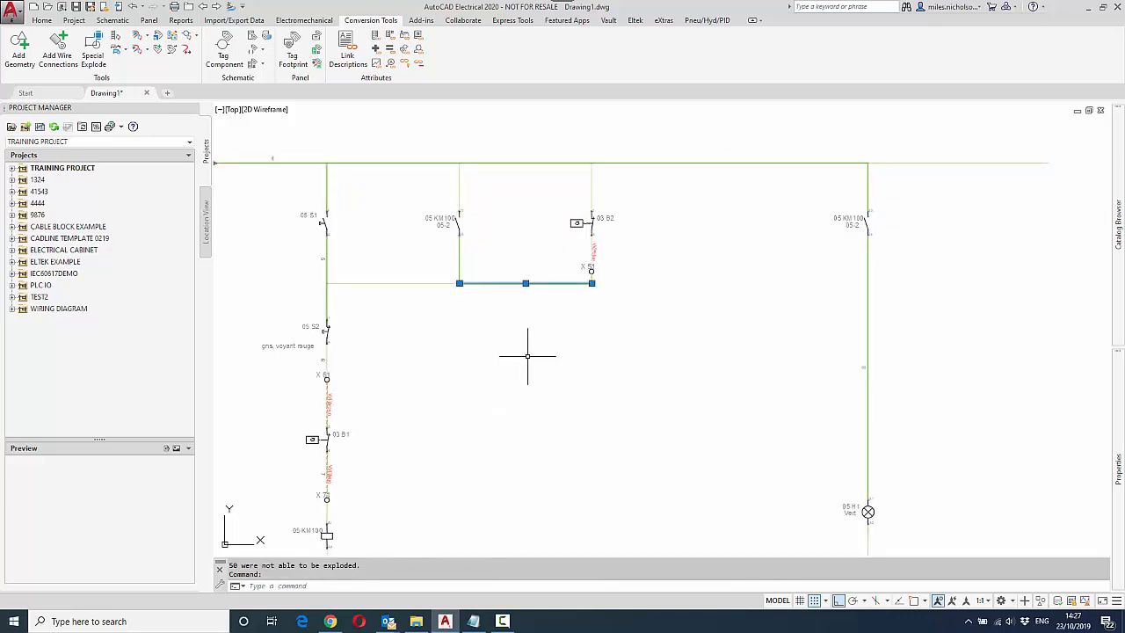
key(Escape)
Step: Start the Change/Convert Wire Type command with the WIRES layer as the target wire type
scroll(318, 235, up, 4)
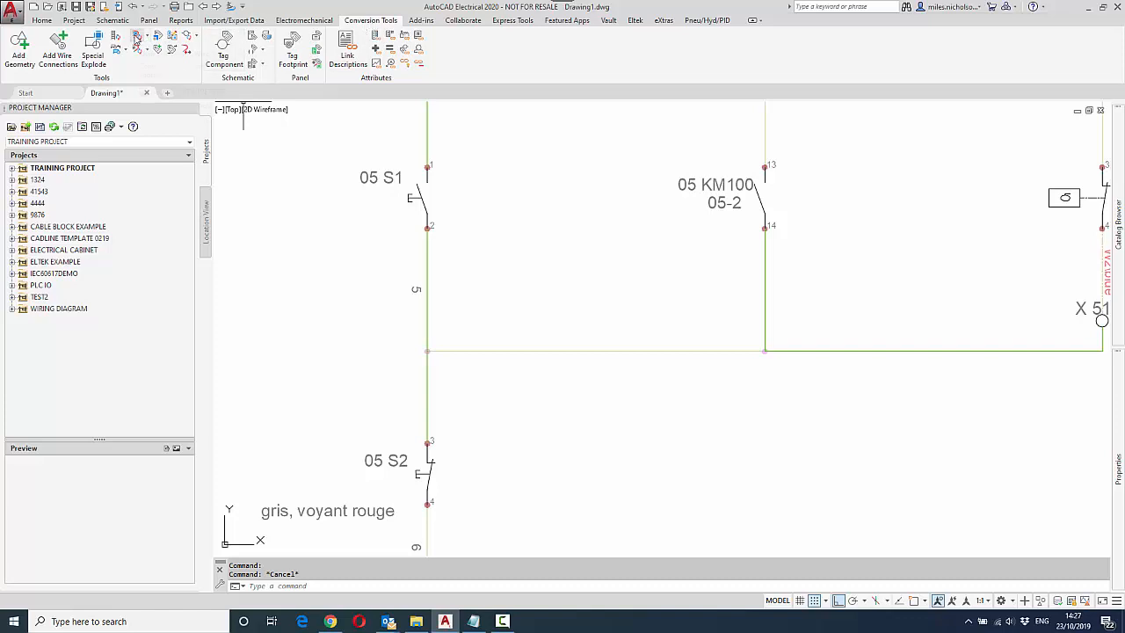
click(137, 37)
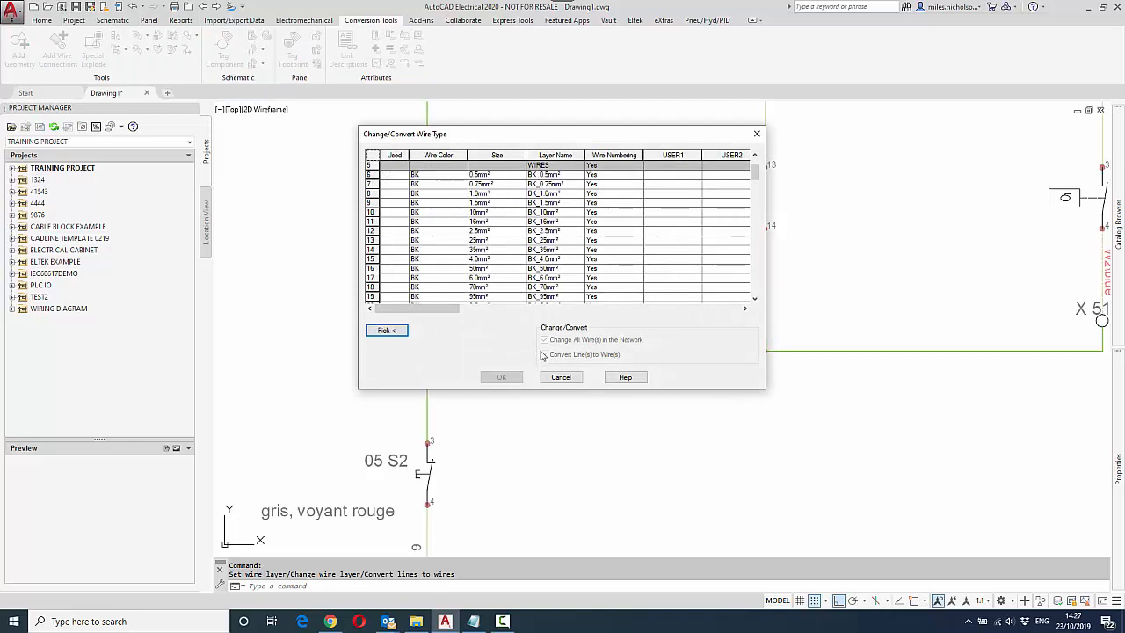
click(555, 166)
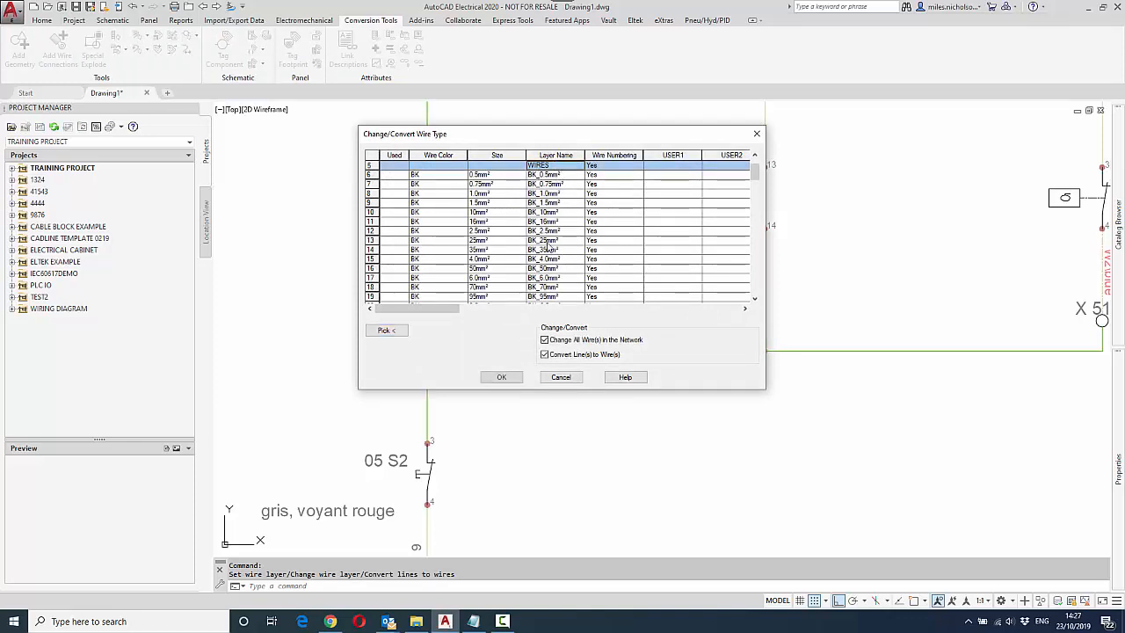
click(501, 379)
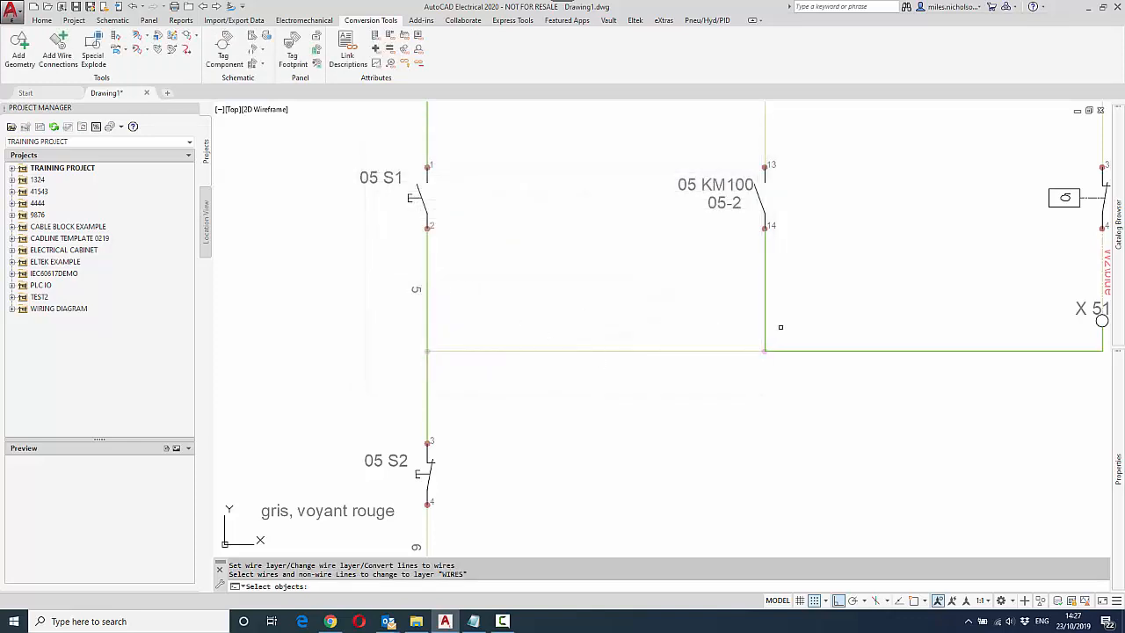
Step: Select the lines from S1 down to S2, the cross line to X 51, and the upper rail with its contact drops for conversion
click(794, 324)
click(419, 376)
scroll(659, 389, down, 2)
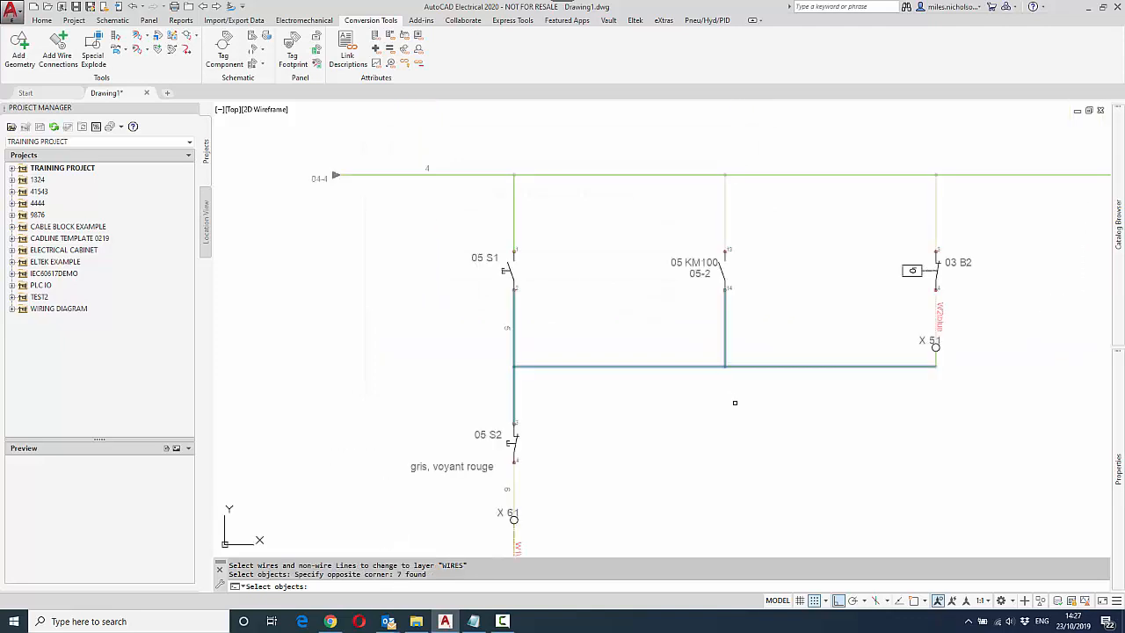
click(947, 359)
click(911, 373)
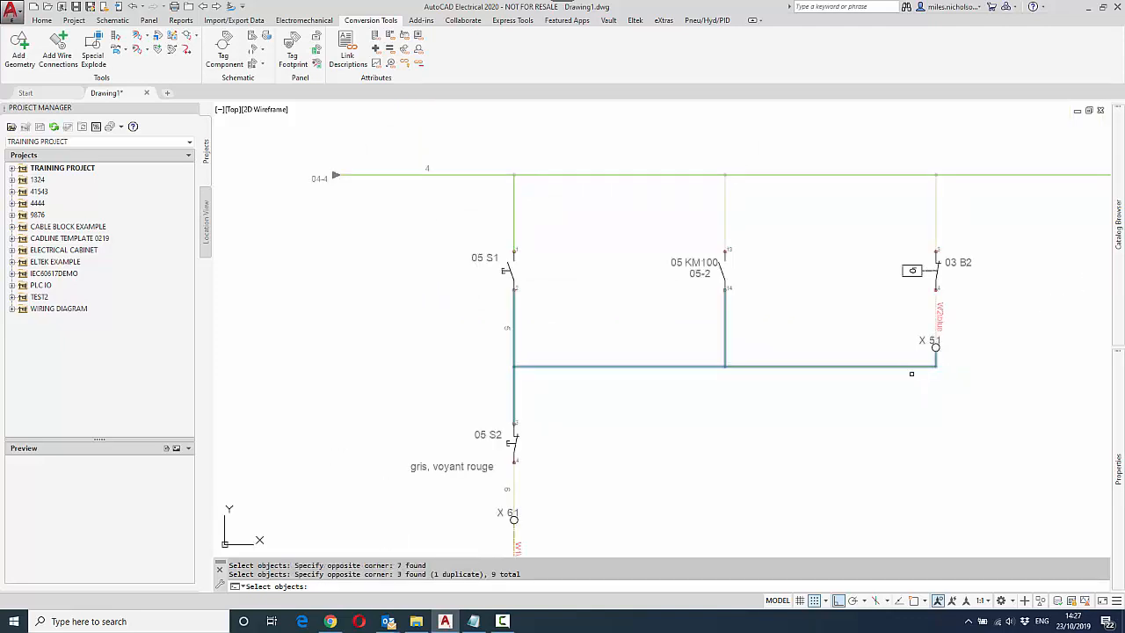
click(963, 159)
click(353, 251)
Step: Add the second KM100 contact's upper drop, the H1 lamp rung and the line below S2, and convert all selected lines to WIRES
middle_drag(924, 311, 652, 290)
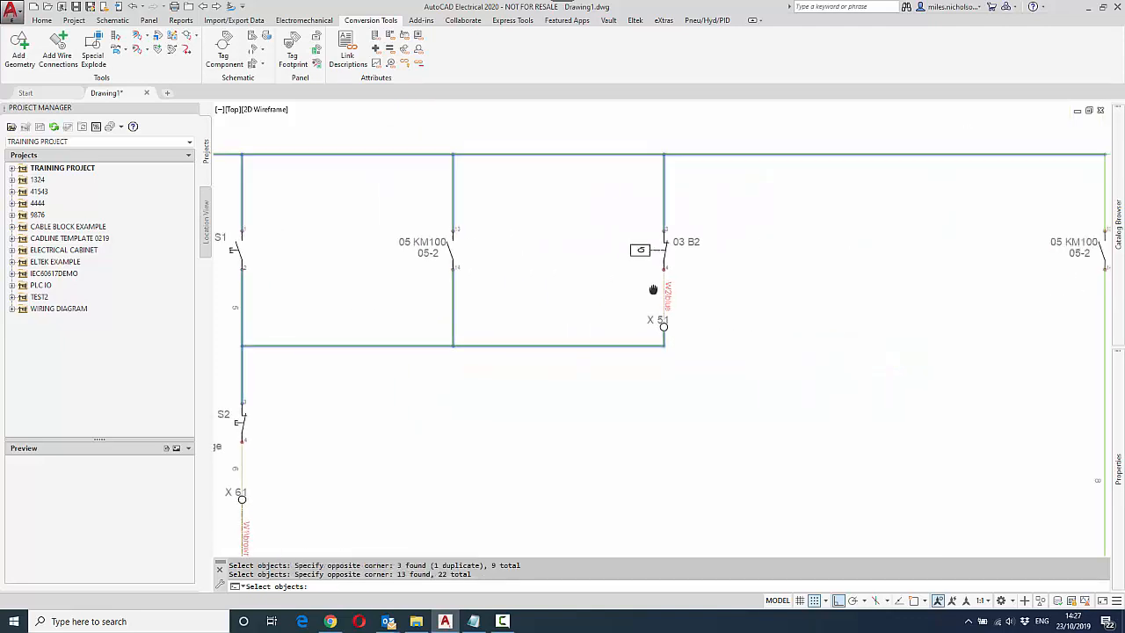
scroll(808, 307, down, 3)
click(1054, 196)
click(927, 256)
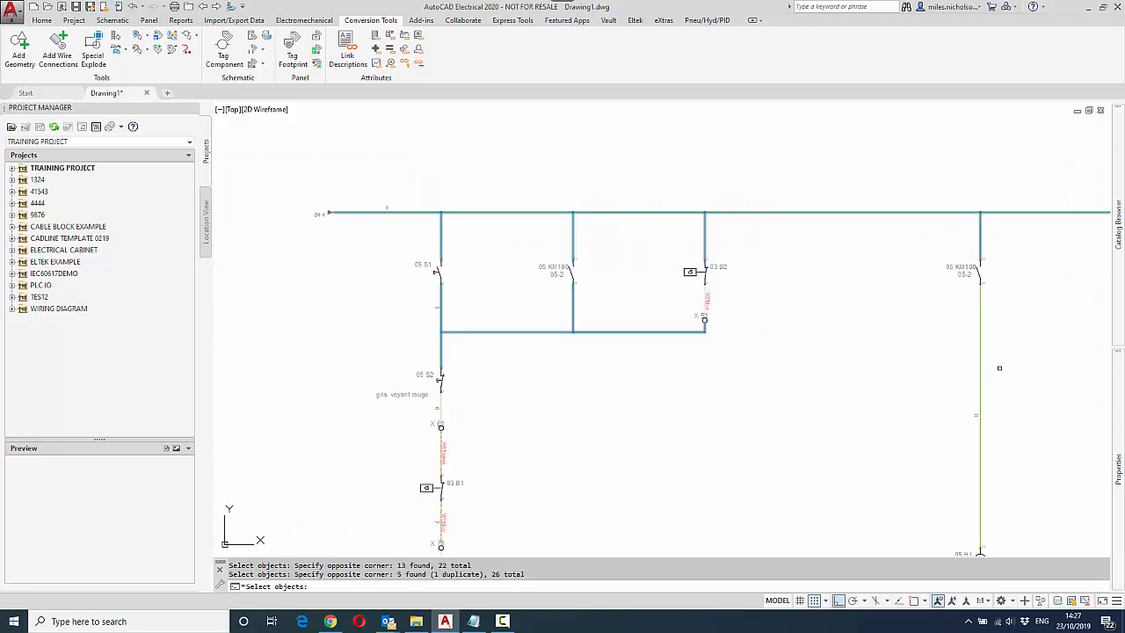
click(999, 367)
click(924, 389)
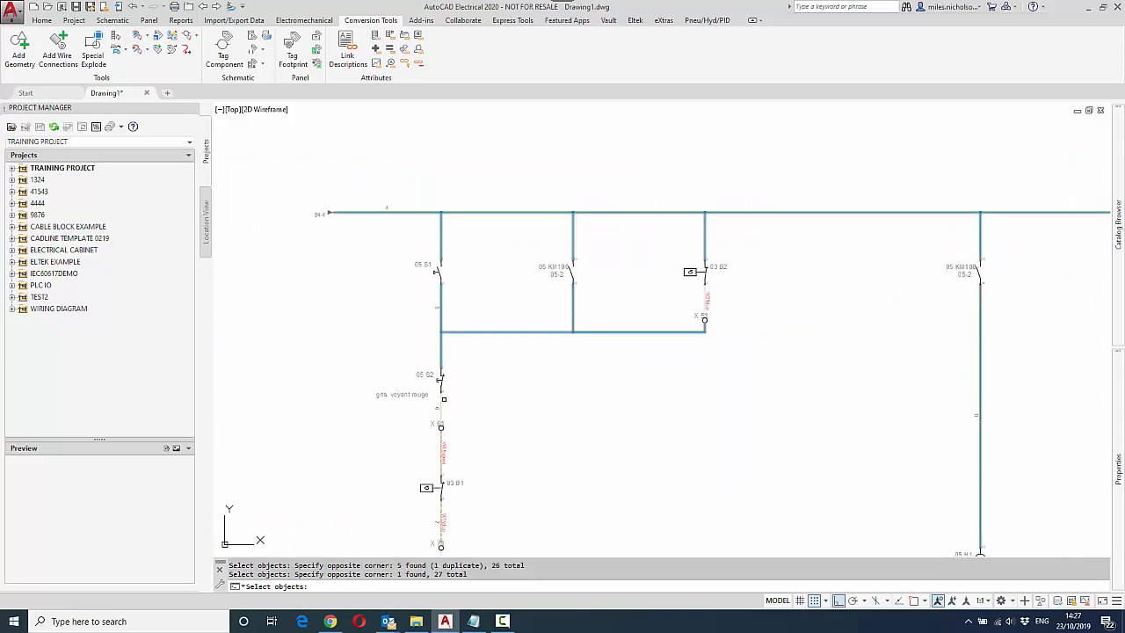
click(456, 401)
click(429, 406)
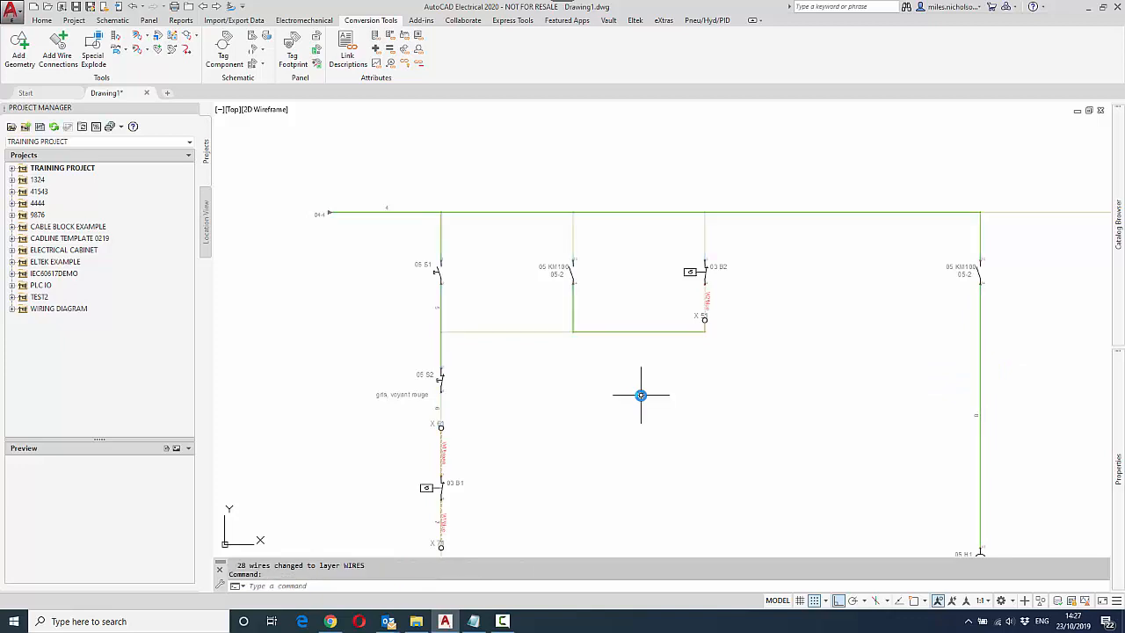
Step: Check which wire commands are offered for the converted line between the KM100 branch and X 51, leaving it as is
right_click(632, 332)
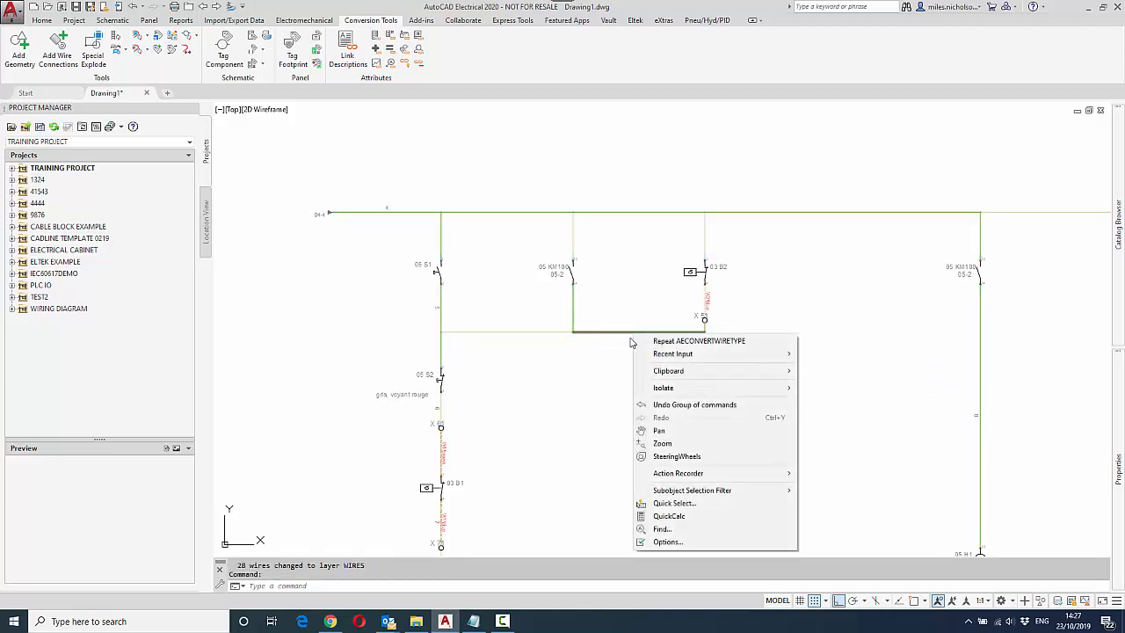
key(Escape)
click(629, 331)
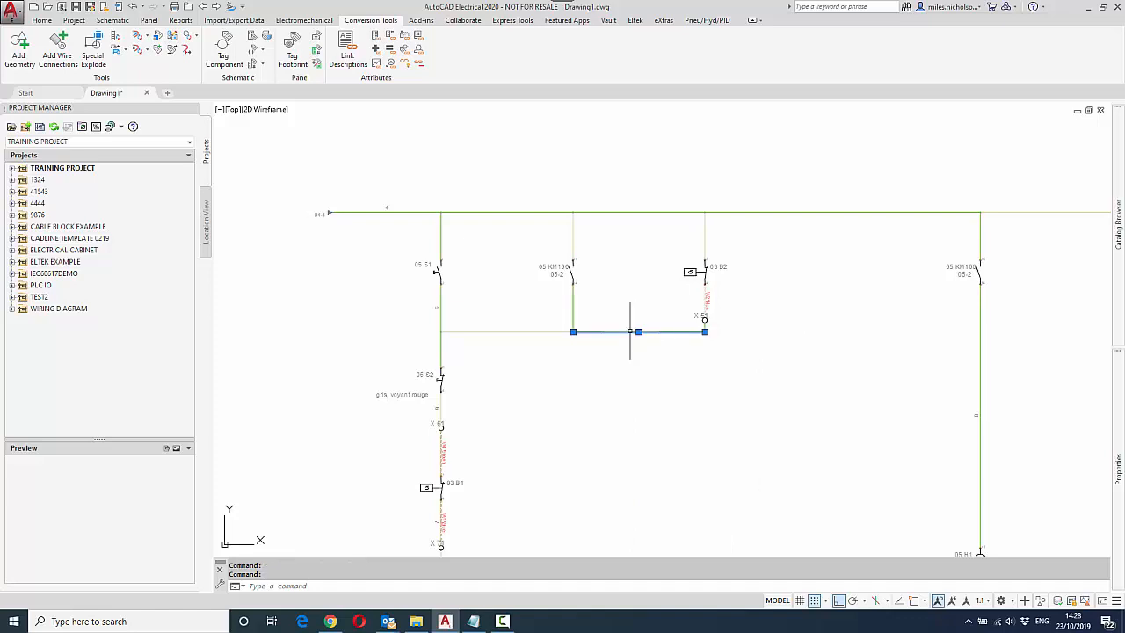
right_click(629, 332)
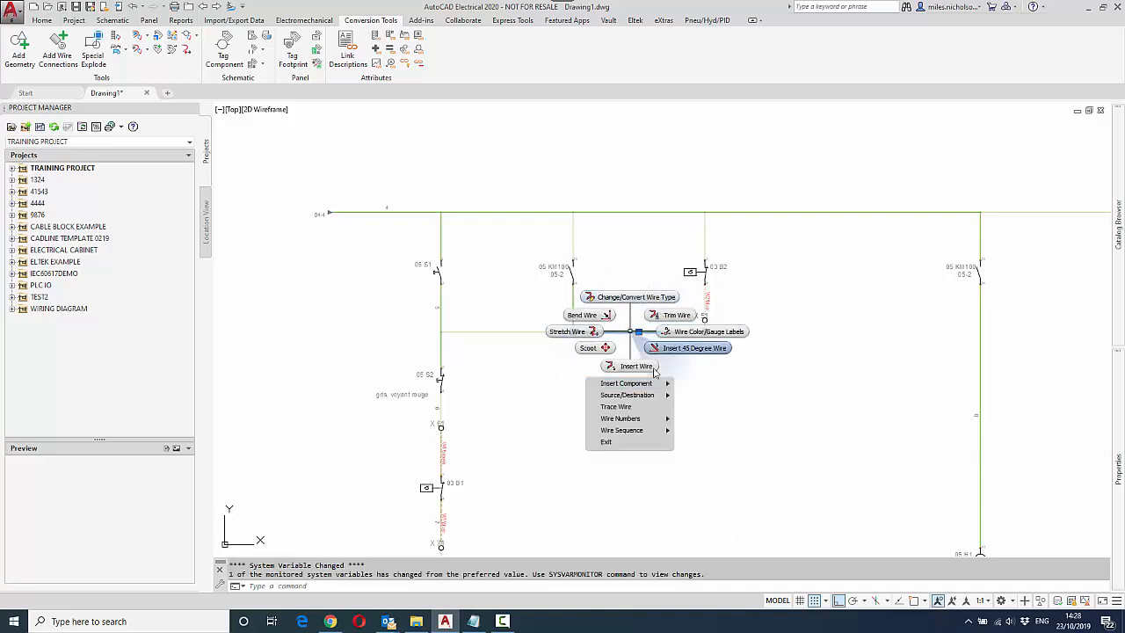
key(Escape)
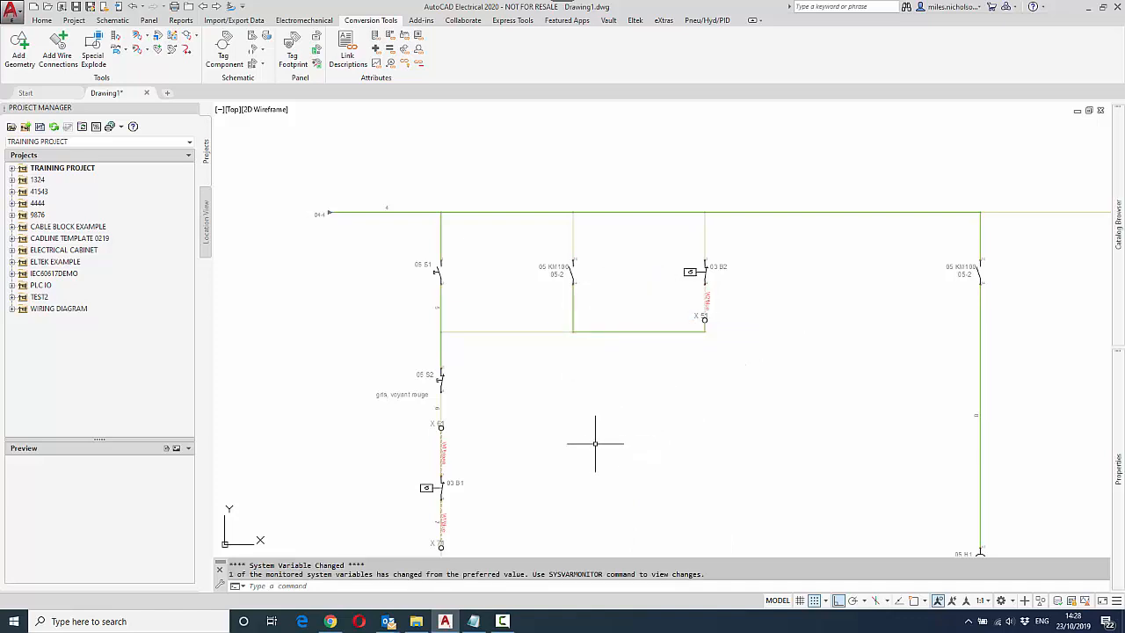
Step: Turn snap off and convert the text 5 beside the line below S1 into that wire's wire number
scroll(437, 311, up, 2)
middle_drag(480, 306, 482, 312)
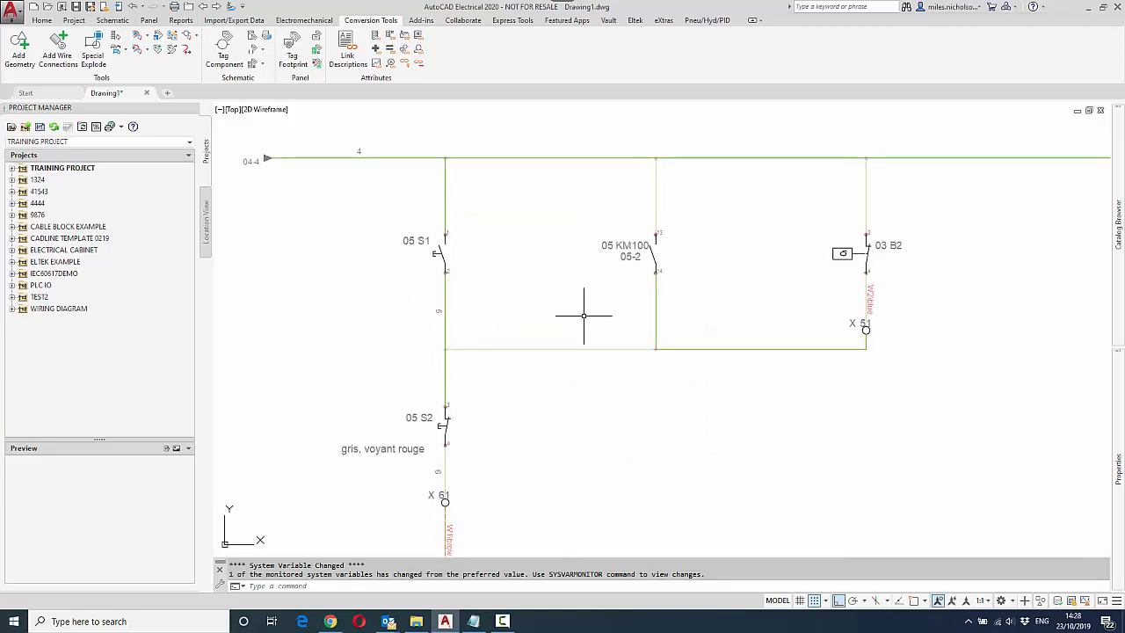
click(138, 54)
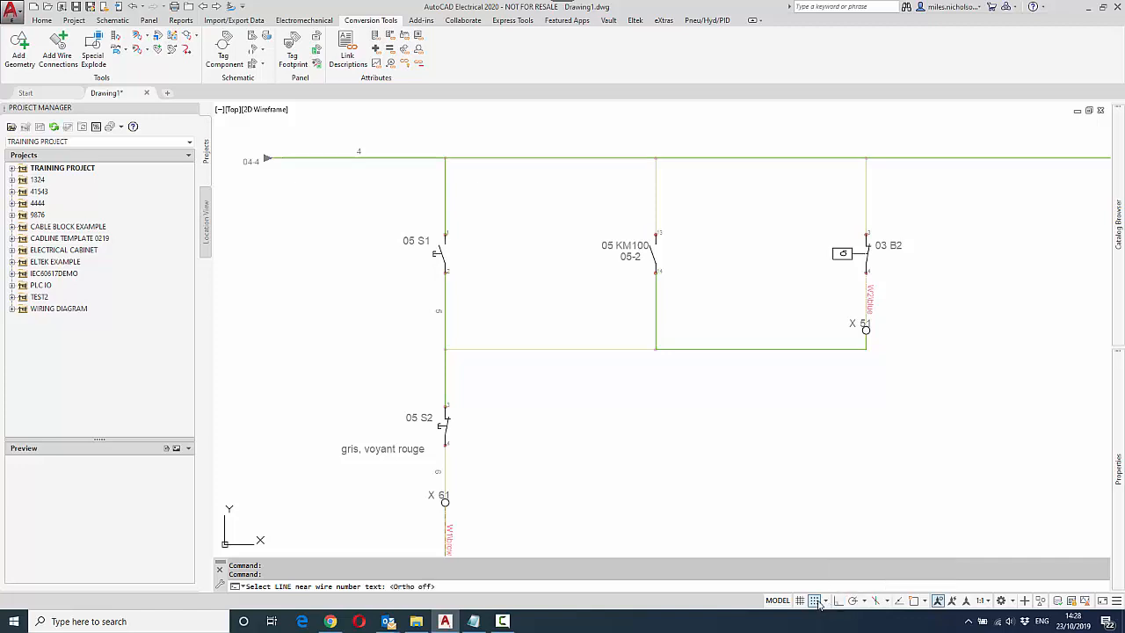
click(814, 600)
click(443, 329)
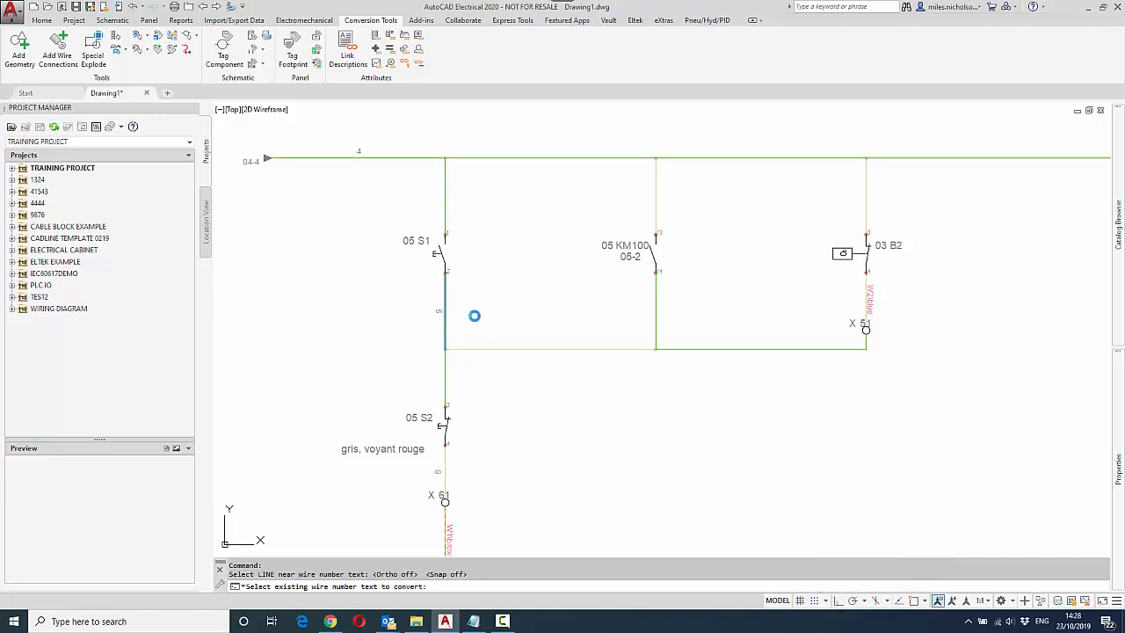
click(474, 316)
scroll(509, 224, up, 6)
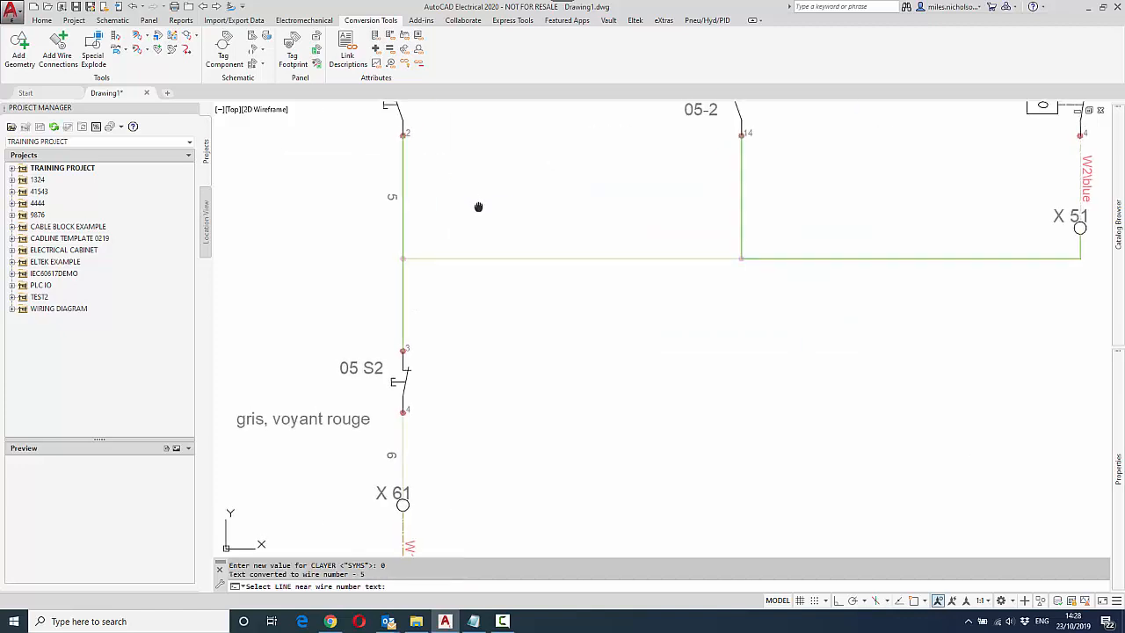
key(Escape)
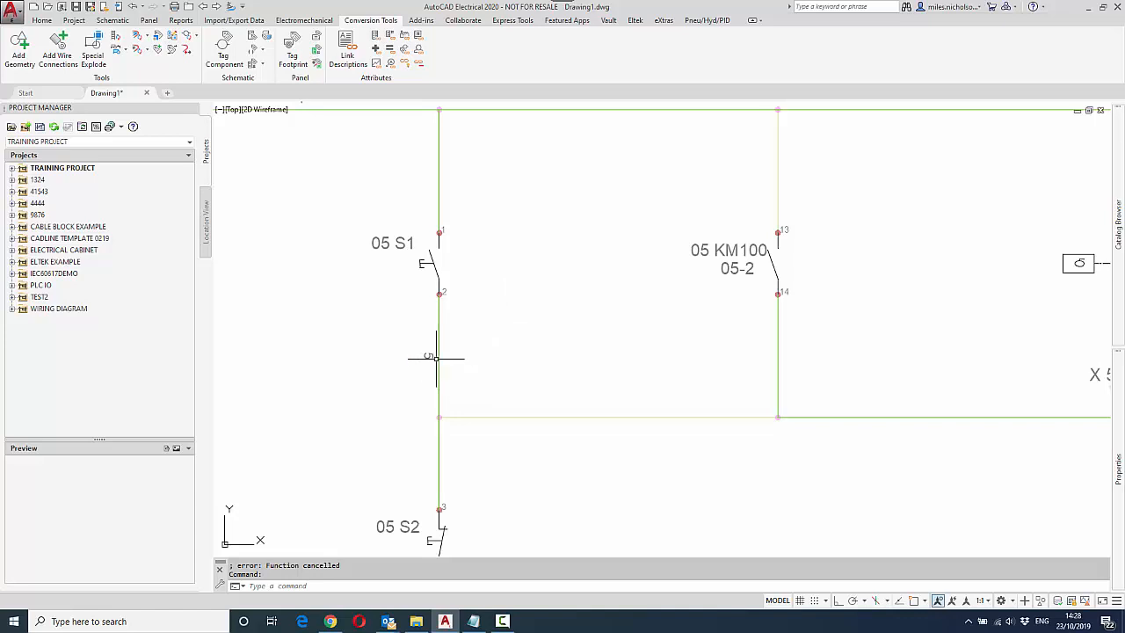
Step: Check which wire number commands are offered for the converted number 5 below S1, leaving it as is
right_click(427, 355)
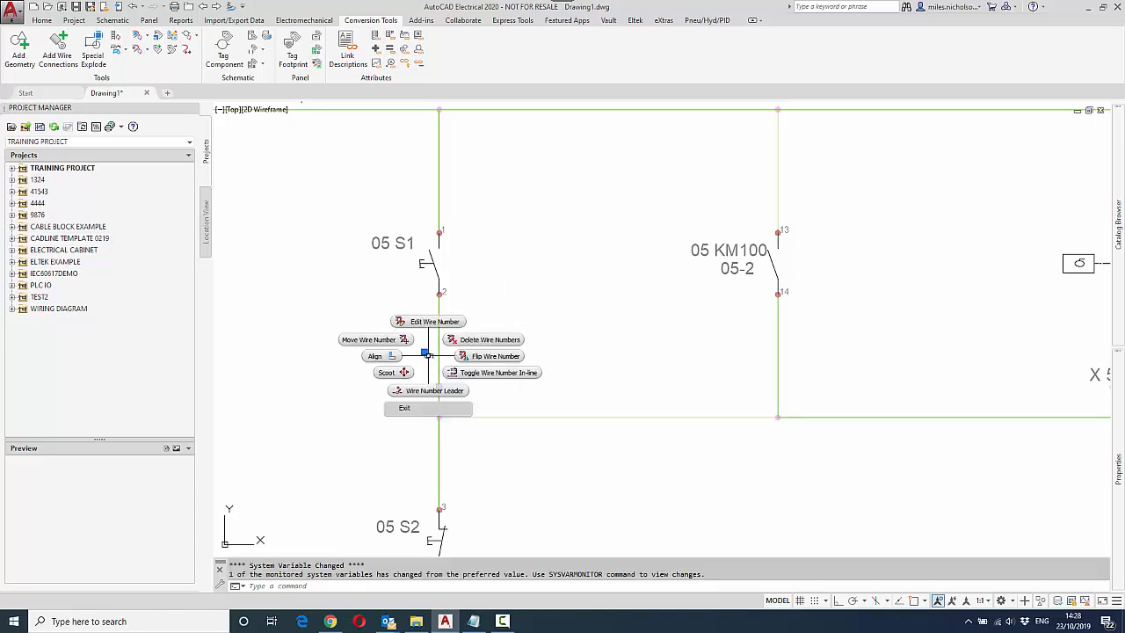
key(Escape)
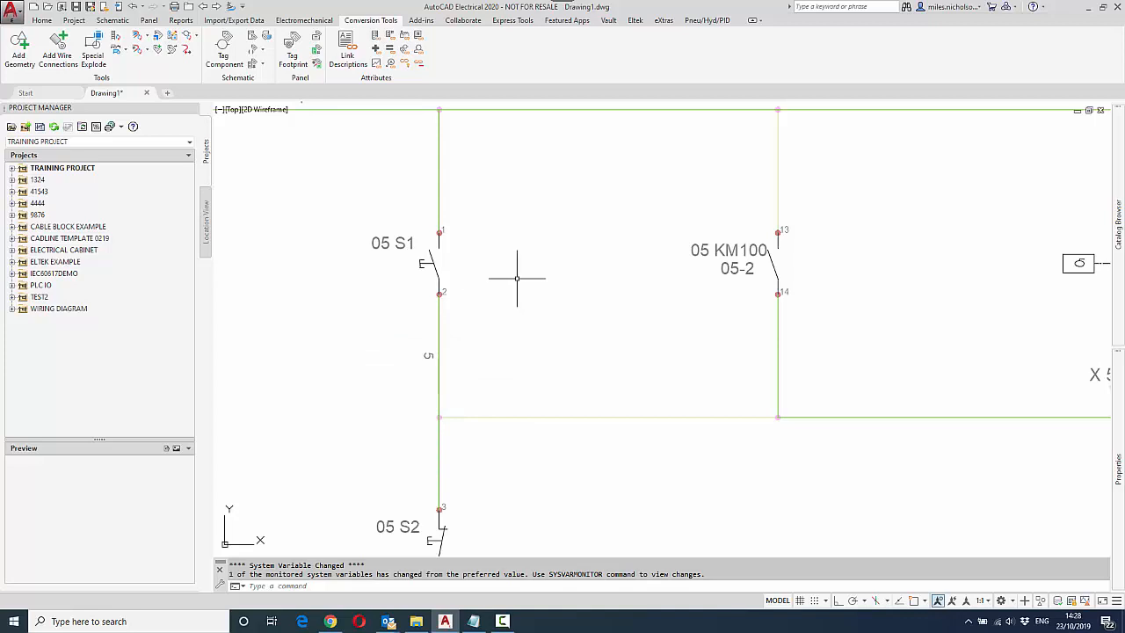
Step: Use Tag Component to convert the 05 S1, 05 KM100 and 03 B2 labels into schematic component tags
middle_drag(514, 276, 525, 308)
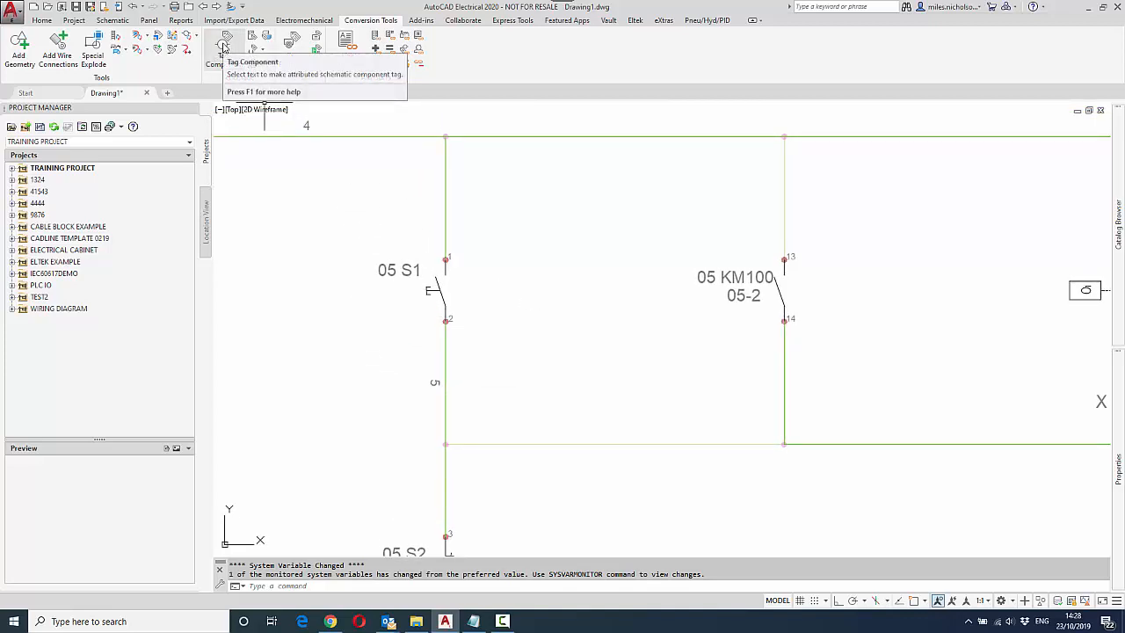
click(224, 48)
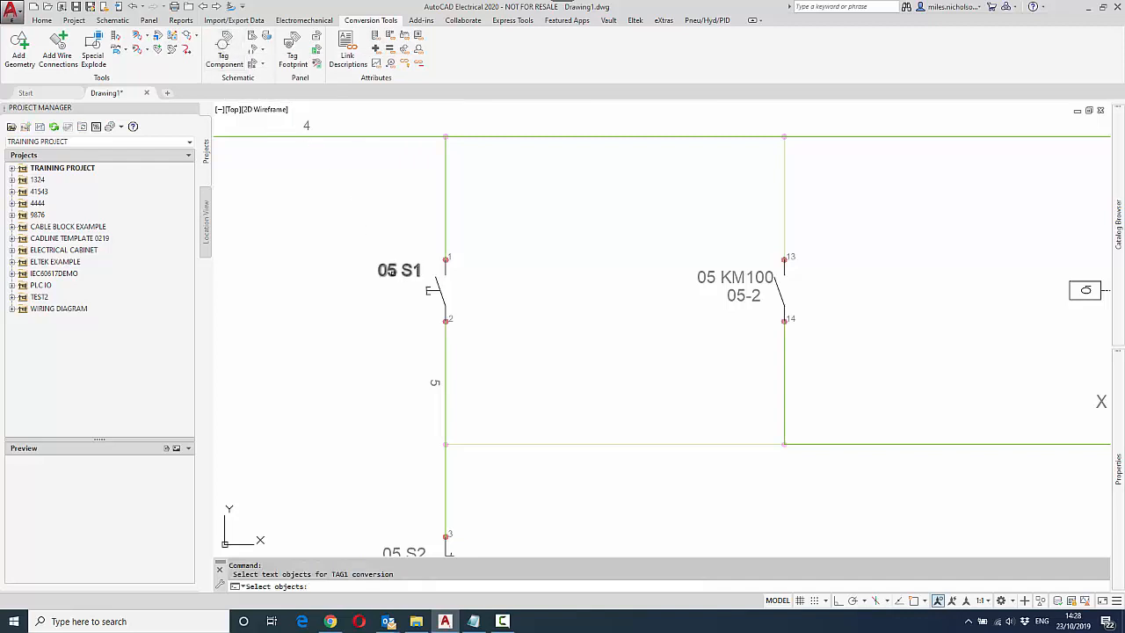
click(392, 271)
click(716, 282)
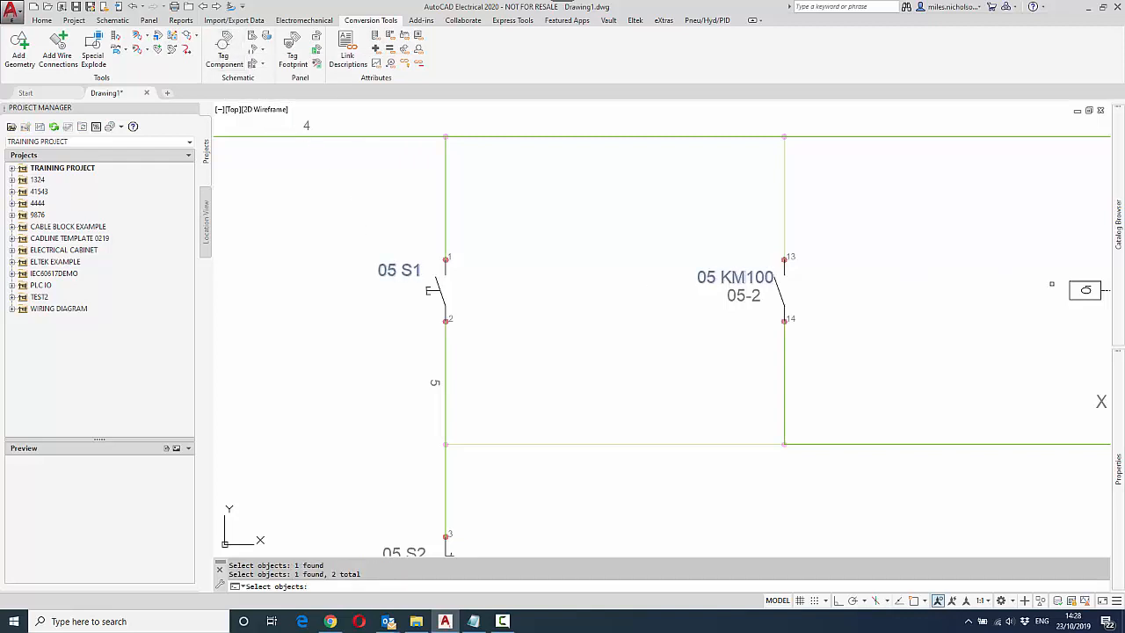
middle_drag(1055, 337, 856, 333)
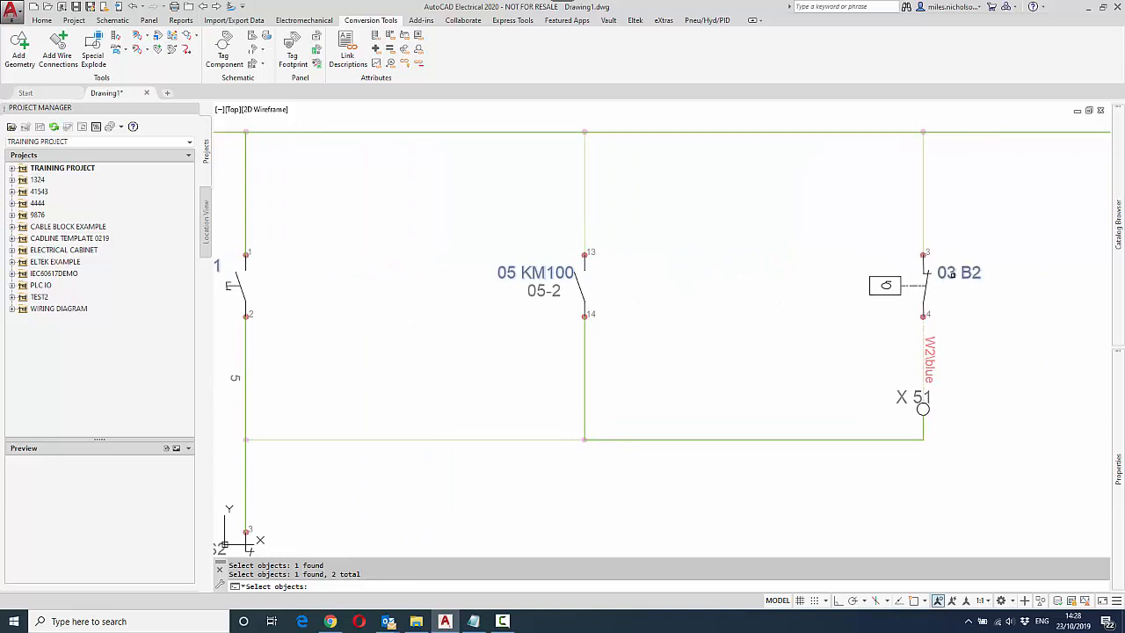
key(Return)
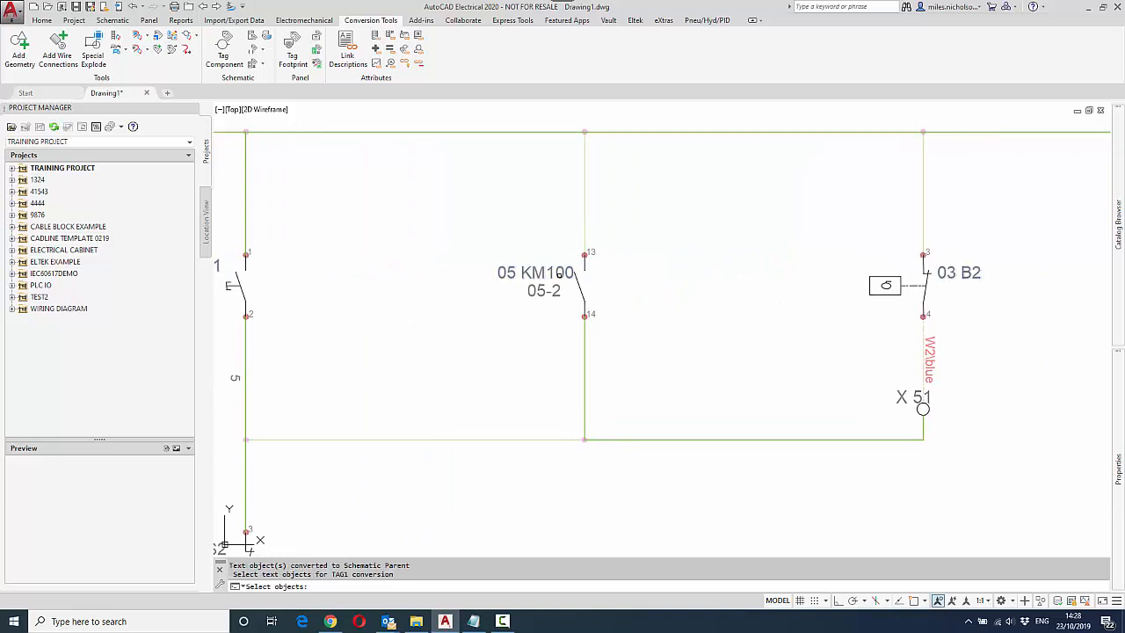
key(Return)
Step: Check the component commands offered for the 05 KM100 tag beside contact 13/14 and choose Edit Component, leaving its data as is
click(511, 276)
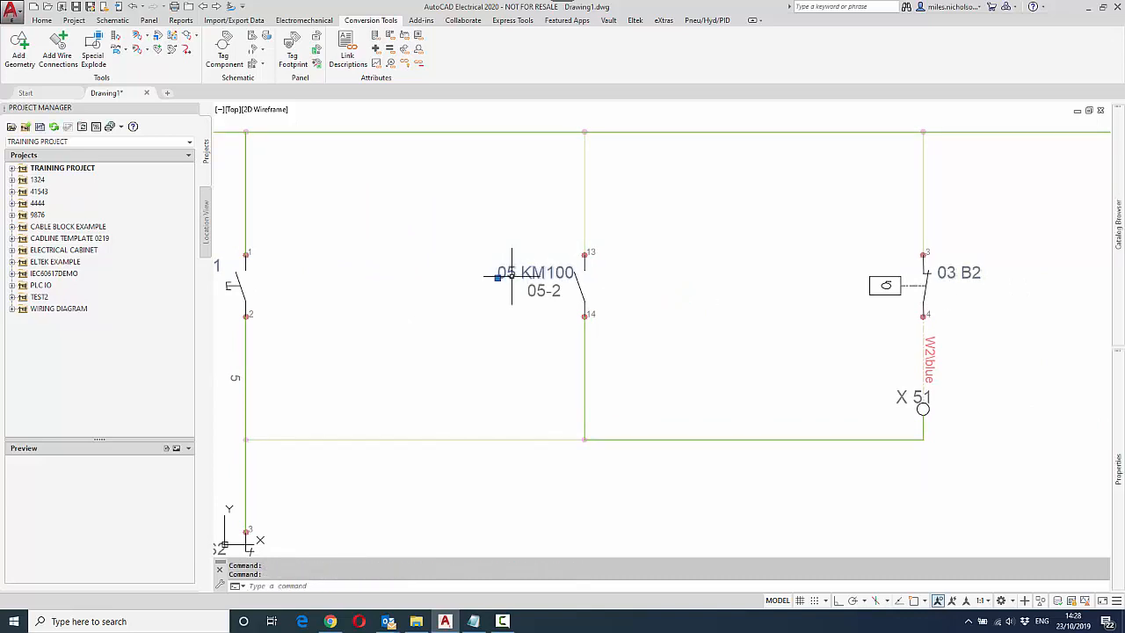
right_click(511, 276)
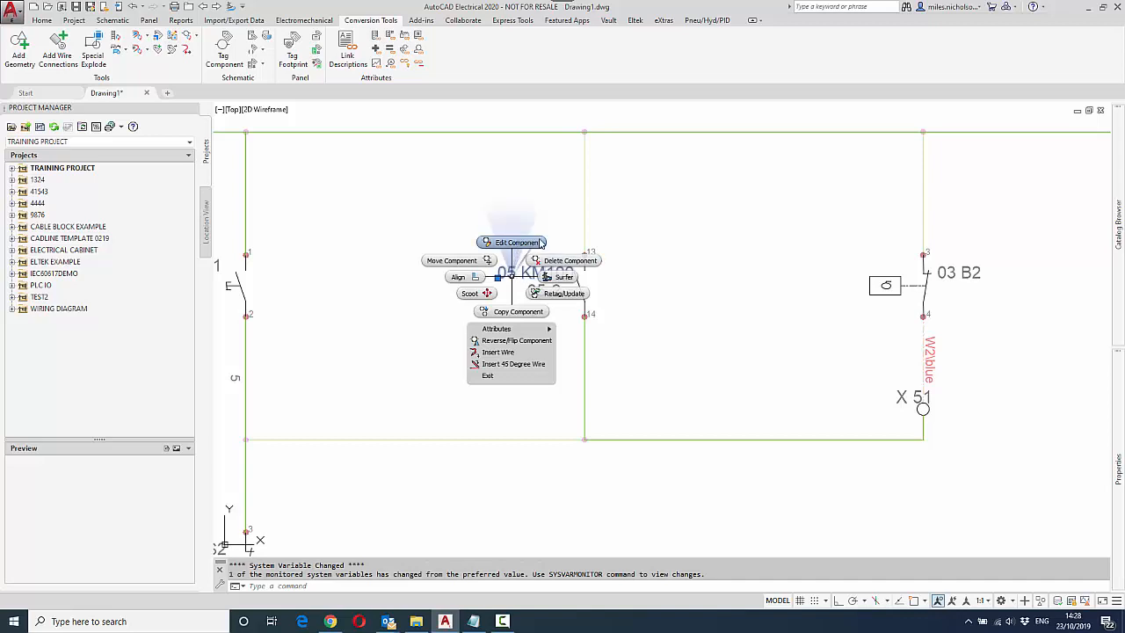
click(538, 243)
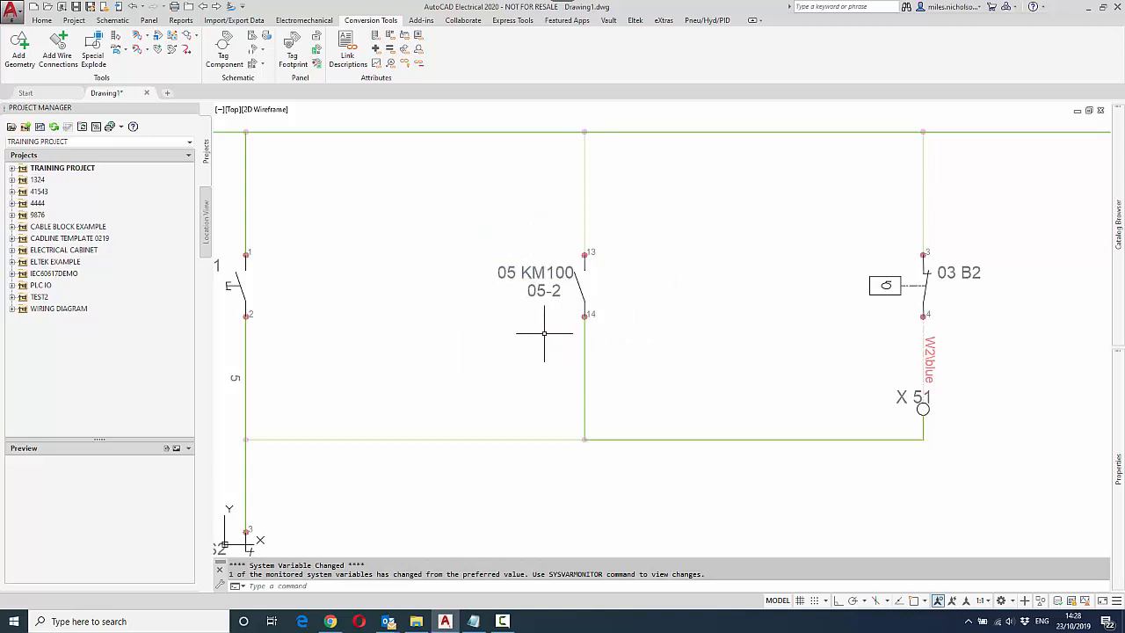
scroll(598, 310, up, 2)
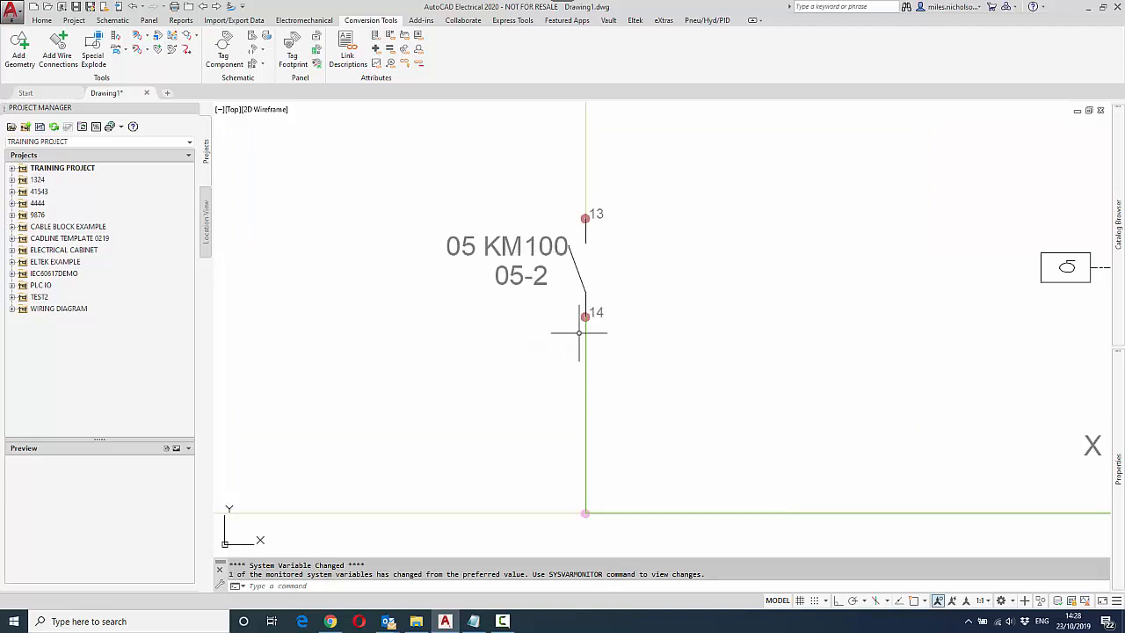
scroll(611, 346, down, 4)
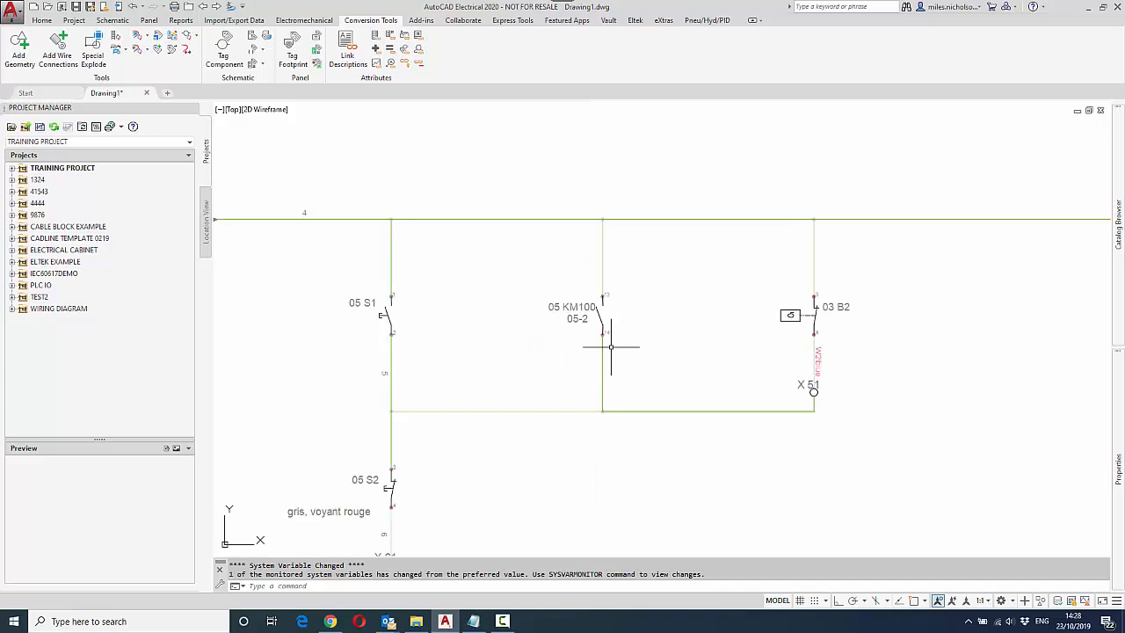
middle_drag(611, 346, 591, 294)
middle_drag(660, 311, 710, 302)
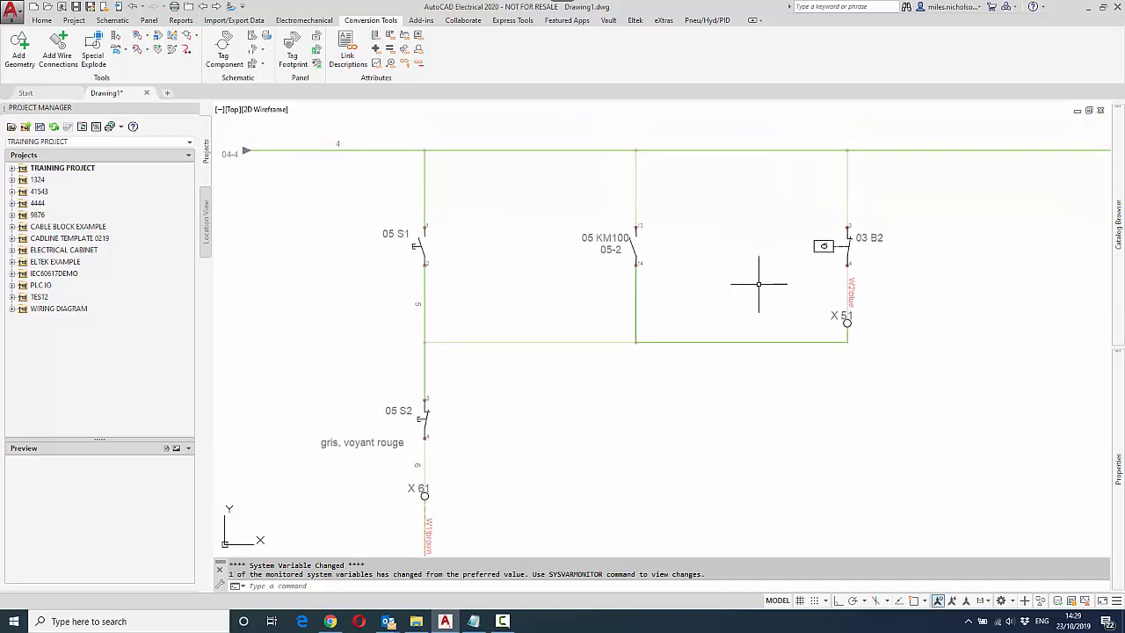